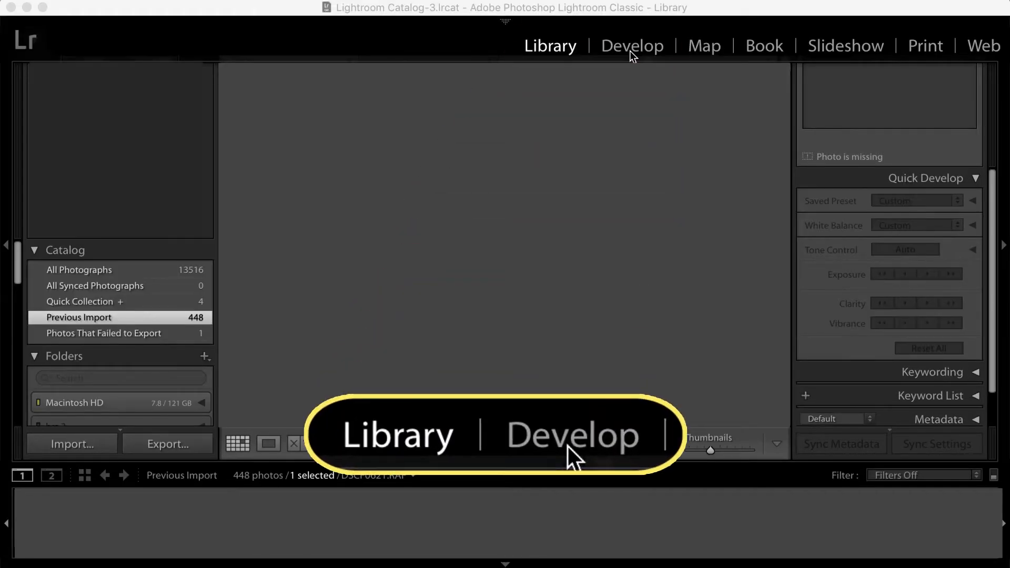
Look through the filmstrip and adjustment panels in the Develop module and return to the Library module
{"action": "left_click", "coordinate": [630, 52]}
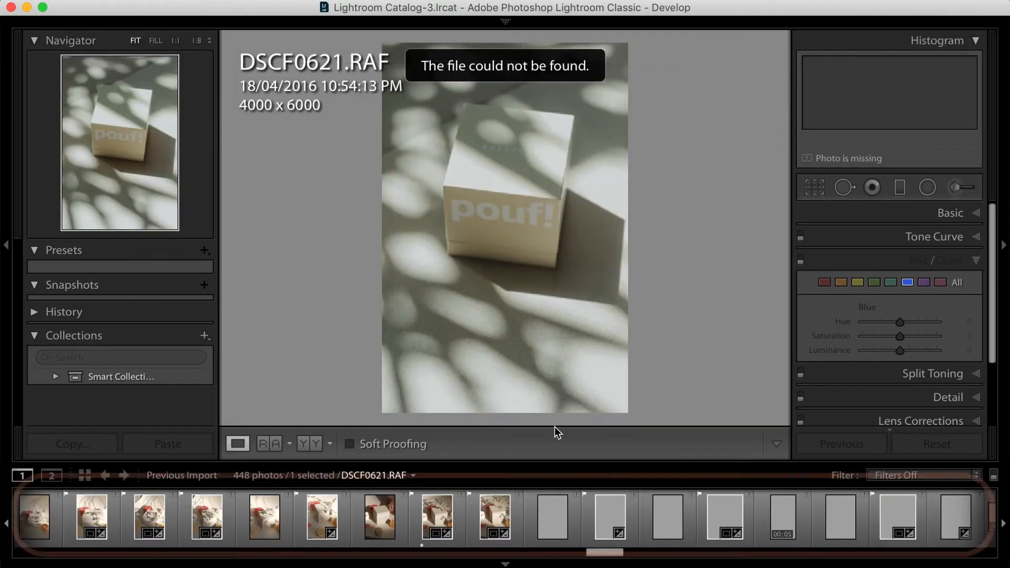
{"action": "scroll", "coordinate": [523, 535], "scroll_direction": "up", "scroll_amount": 5}
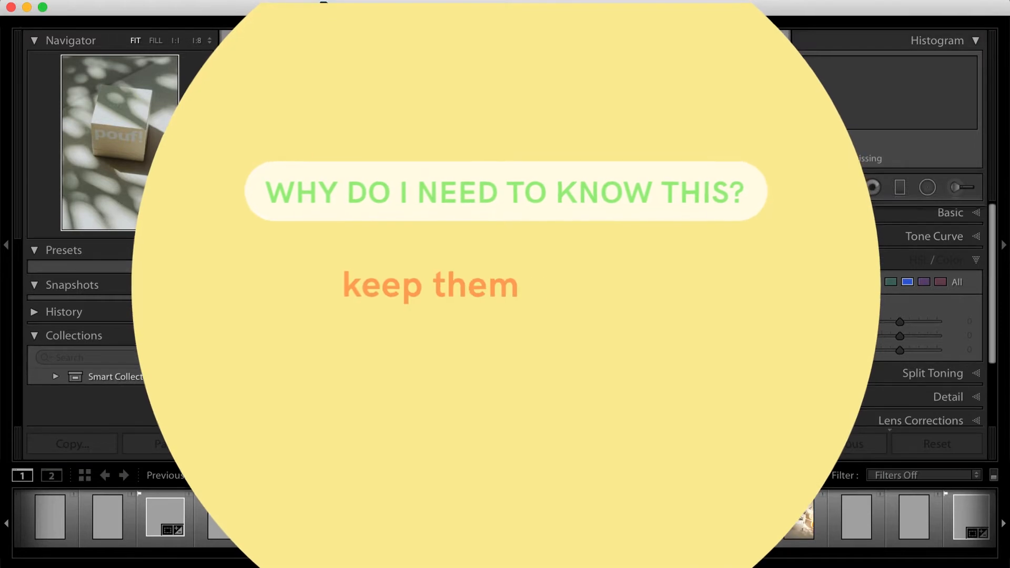
{"action": "scroll", "coordinate": [895, 239], "scroll_direction": "down", "scroll_amount": 3}
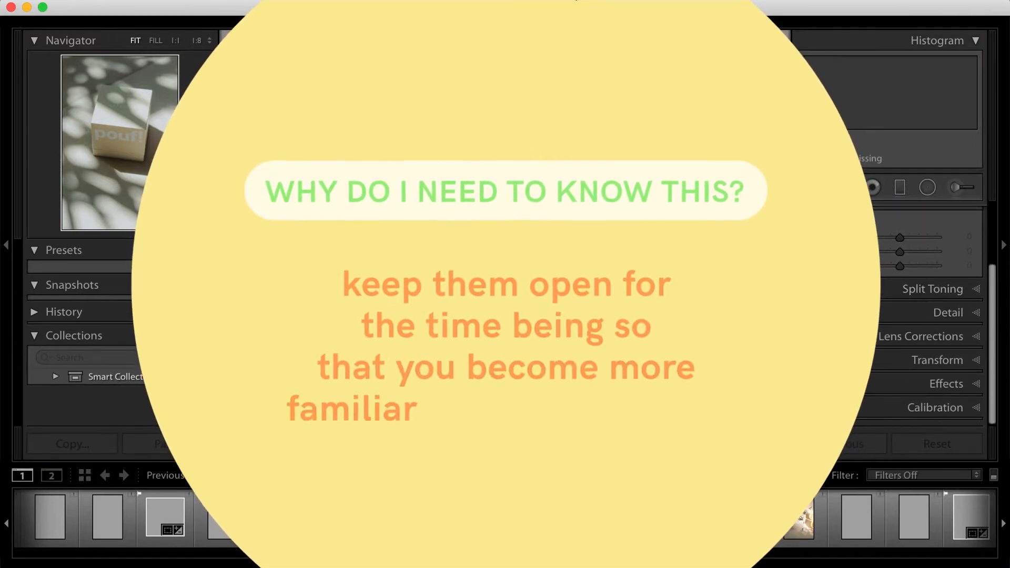
{"action": "mouse_move", "coordinate": [505, 22]}
{"action": "left_click", "coordinate": [563, 46]}
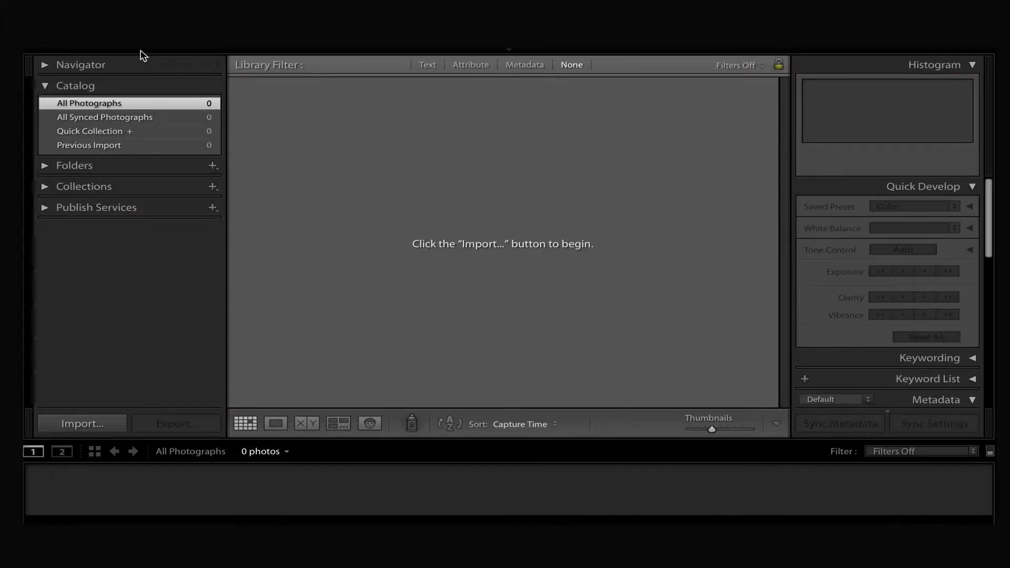
Start importing photos and video, choosing the For Editing folder inside 2020 on the Seagate Expansion Drive as the source
{"action": "mouse_move", "coordinate": [140, 51]}
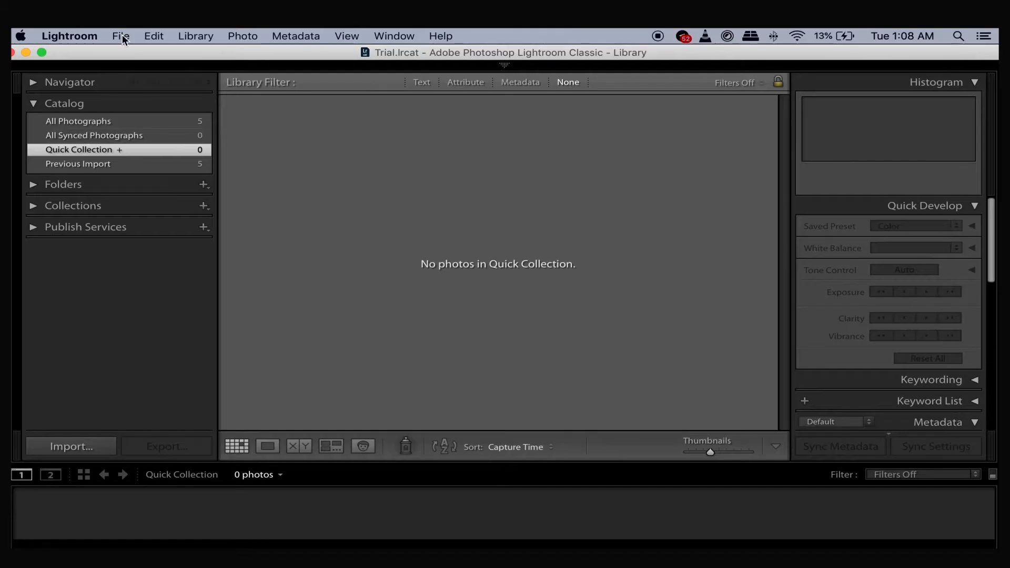
{"action": "left_click", "coordinate": [119, 34]}
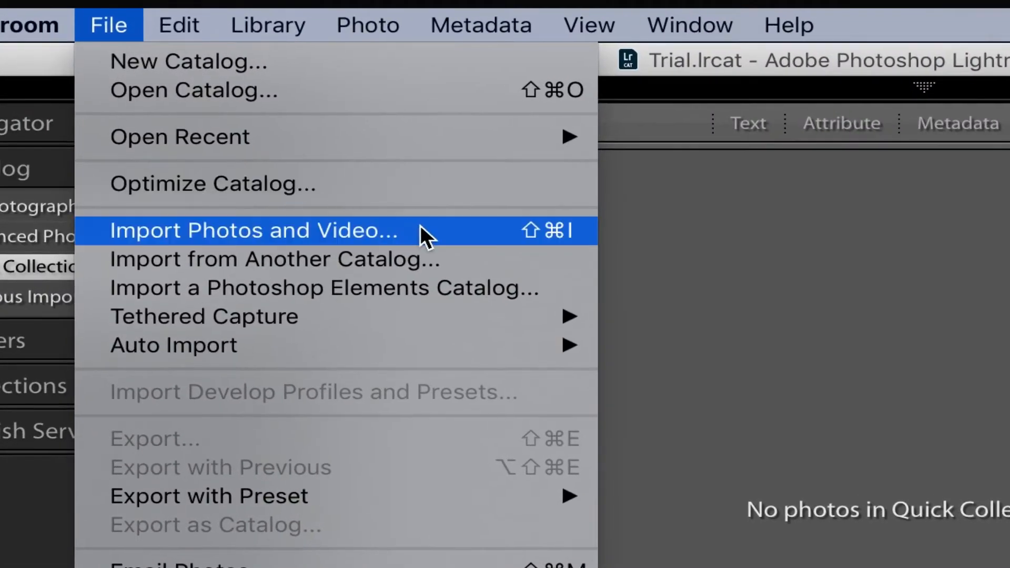
{"action": "left_click", "coordinate": [421, 227]}
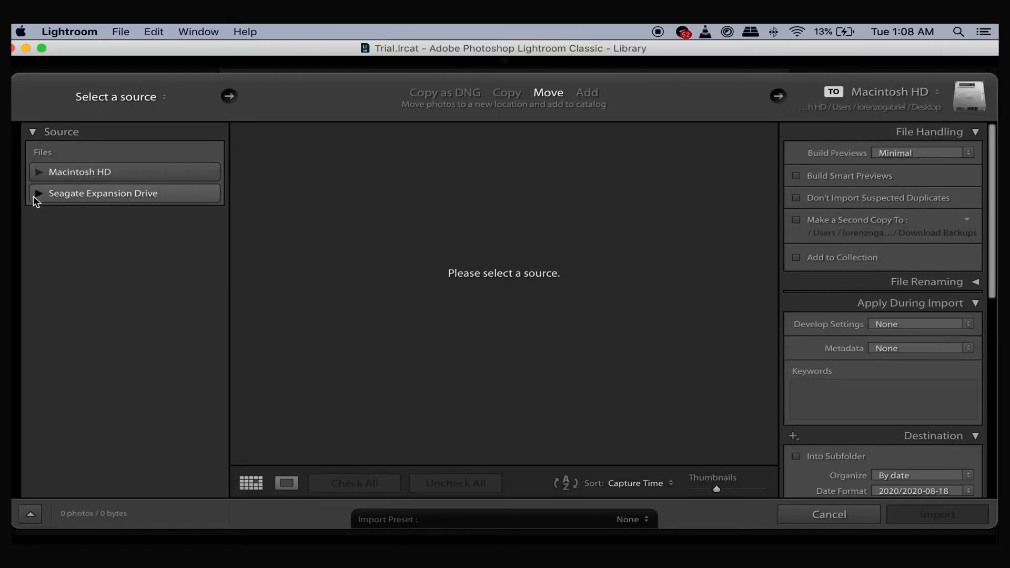
{"action": "left_click", "coordinate": [34, 194]}
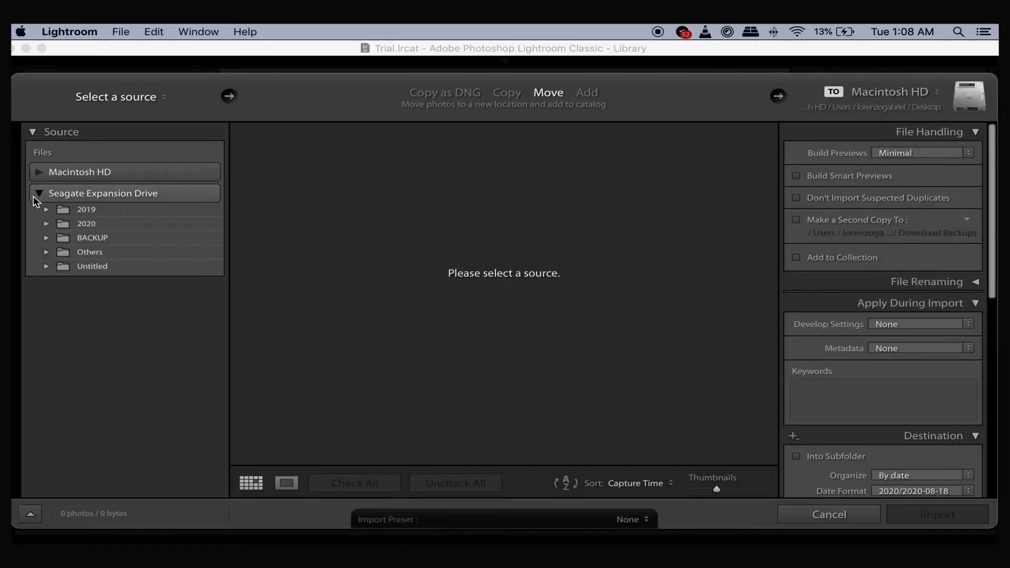
{"action": "left_click", "coordinate": [46, 224]}
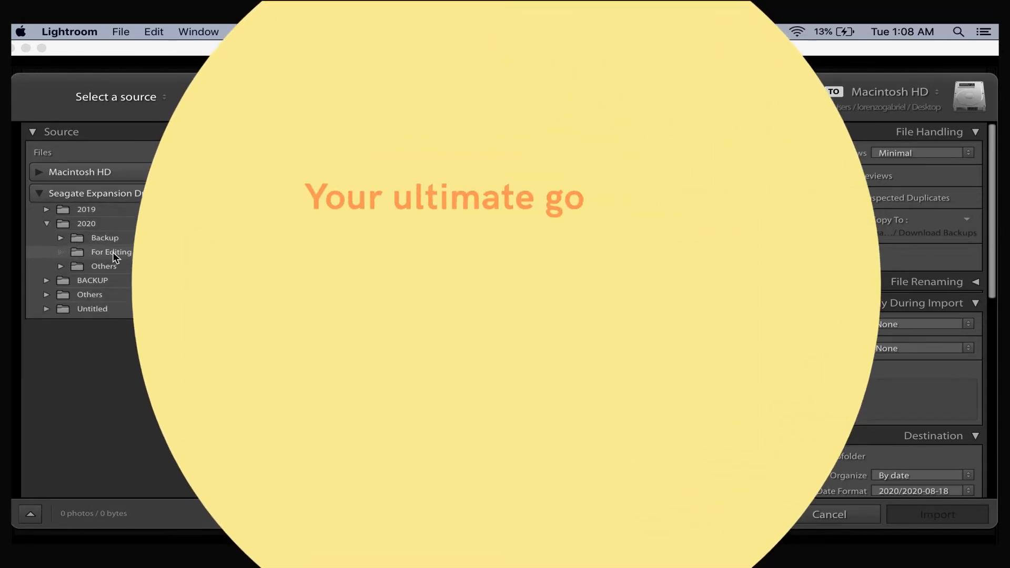
{"action": "left_click", "coordinate": [113, 252]}
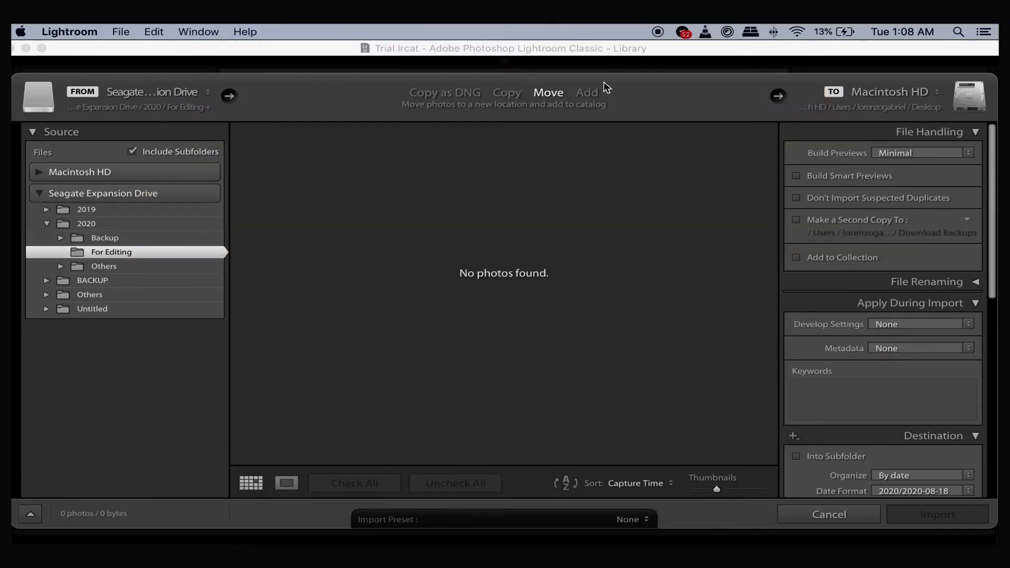
Try the Add and Copy as DNG import methods and browse the Others and Backup subfolders of the 2020 folder
{"action": "left_click", "coordinate": [588, 93]}
{"action": "left_click", "coordinate": [446, 93]}
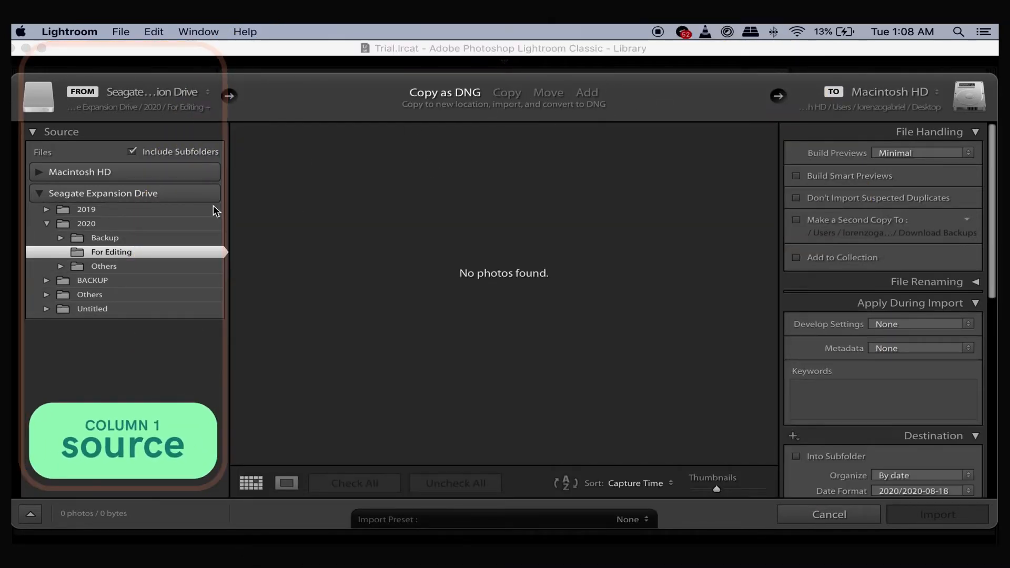
{"action": "left_click", "coordinate": [61, 266]}
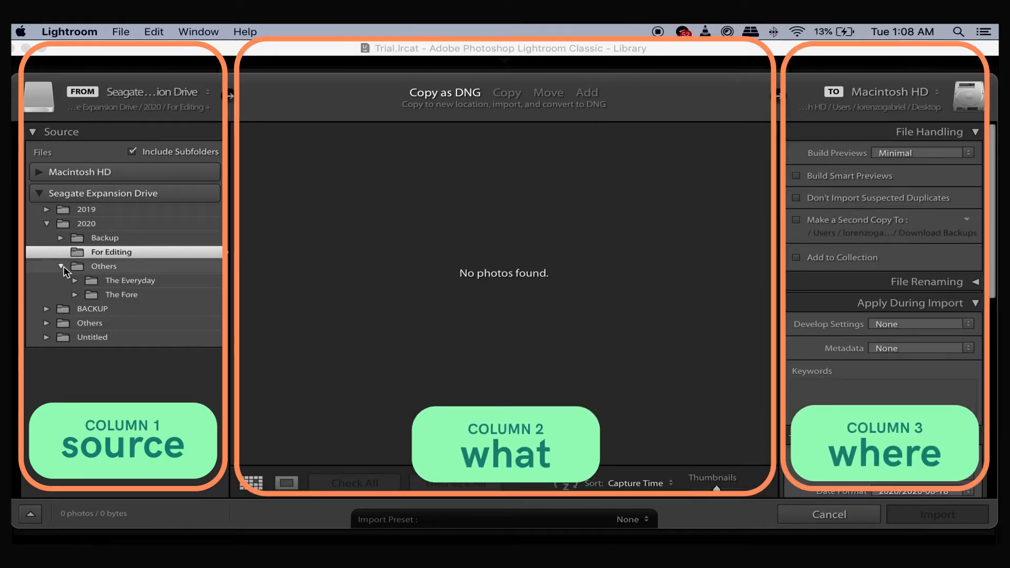
{"action": "left_click", "coordinate": [61, 267]}
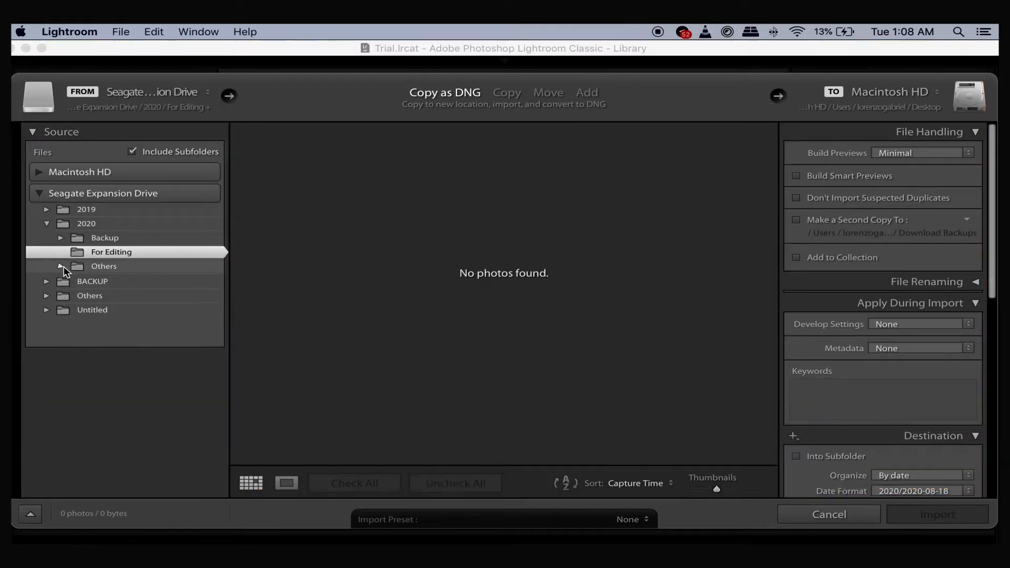
{"action": "left_click", "coordinate": [48, 225]}
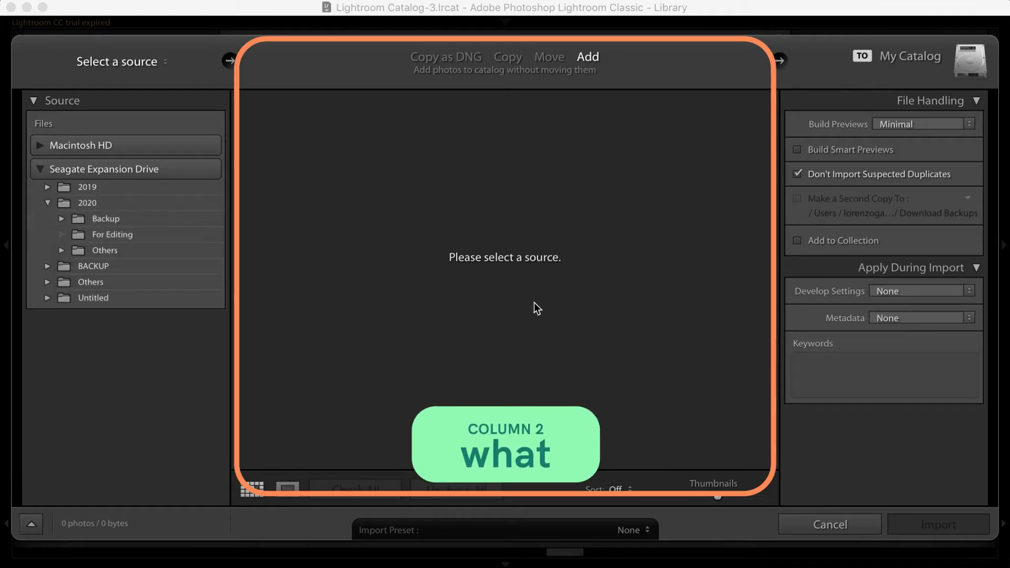
Show all photos from the For Editing source folder and uncheck every one of them for import
{"action": "left_click", "coordinate": [143, 236]}
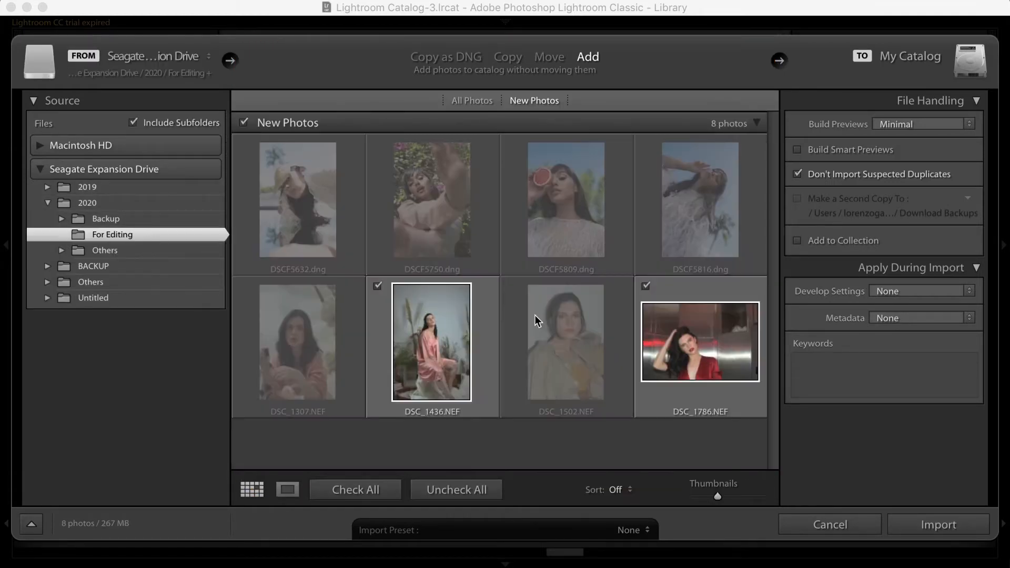
{"action": "left_click", "coordinate": [485, 103]}
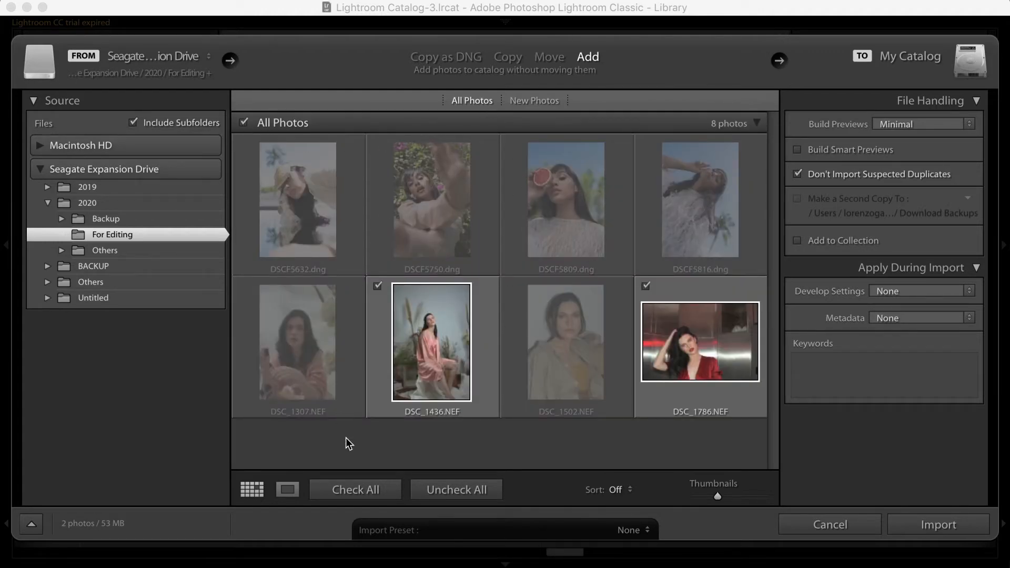
{"action": "left_click", "coordinate": [449, 492]}
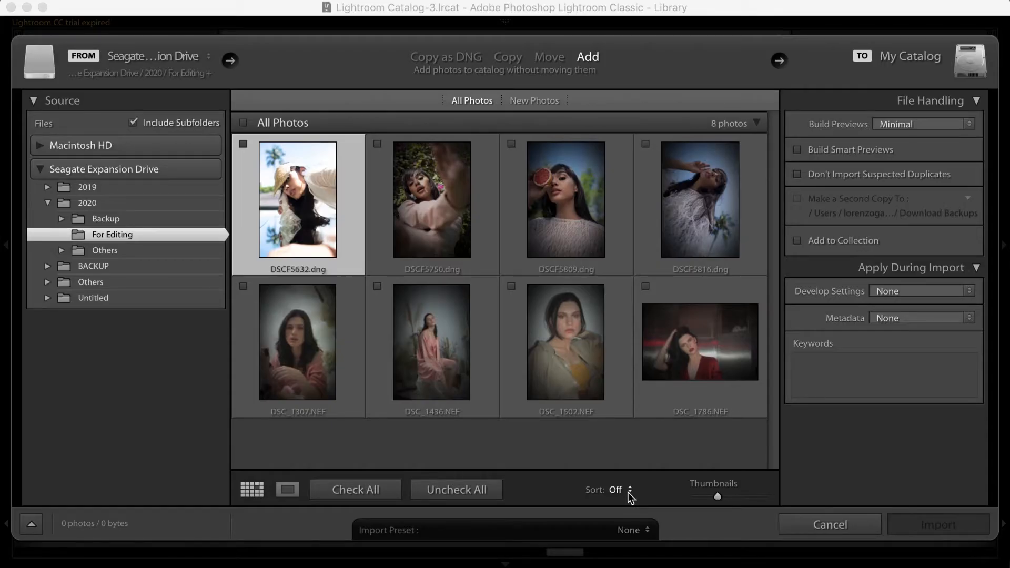
Sort the photos in the import window by Capture Time
{"action": "left_click", "coordinate": [629, 491]}
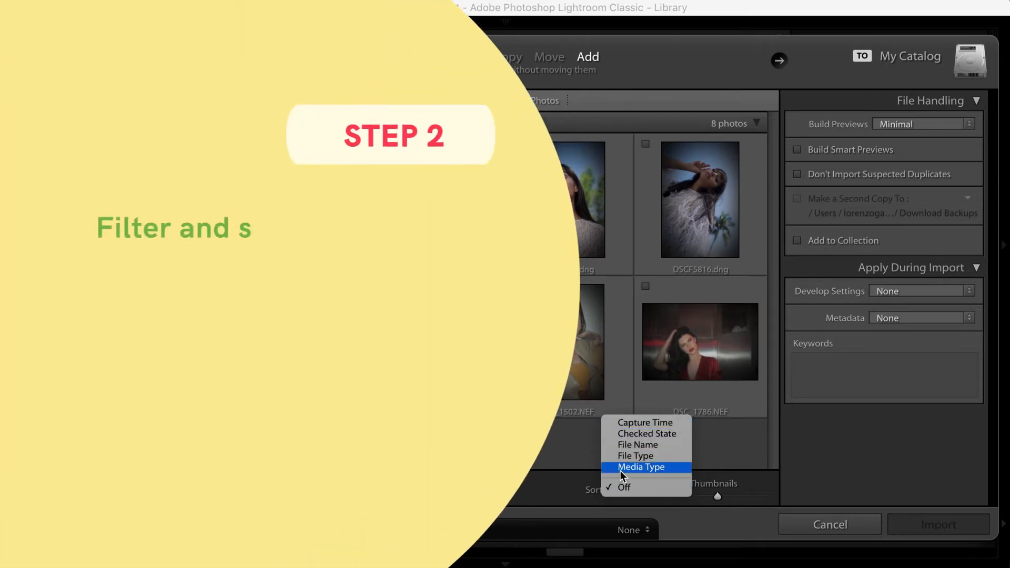
{"action": "left_click", "coordinate": [625, 426]}
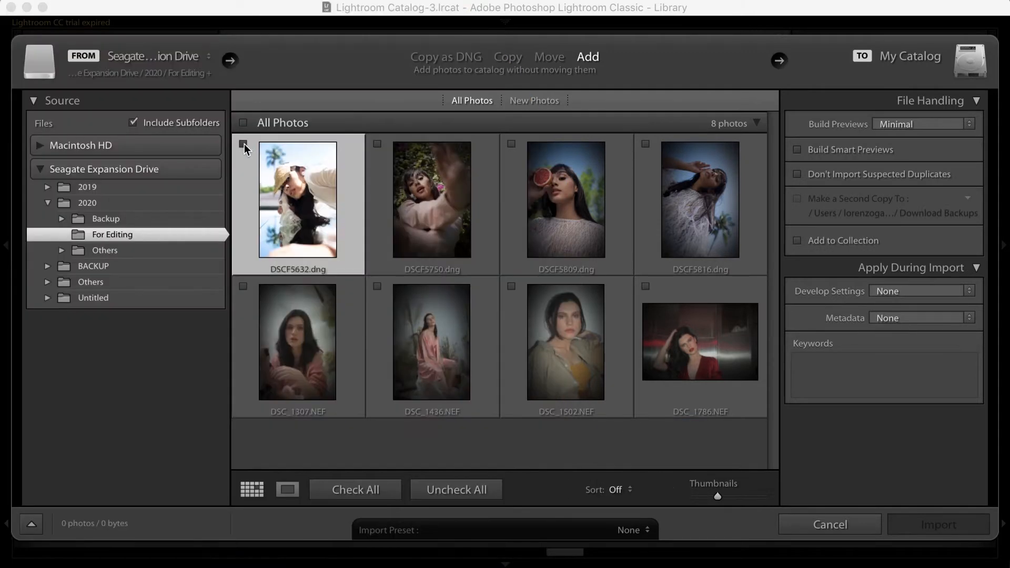
{"action": "left_click", "coordinate": [628, 493]}
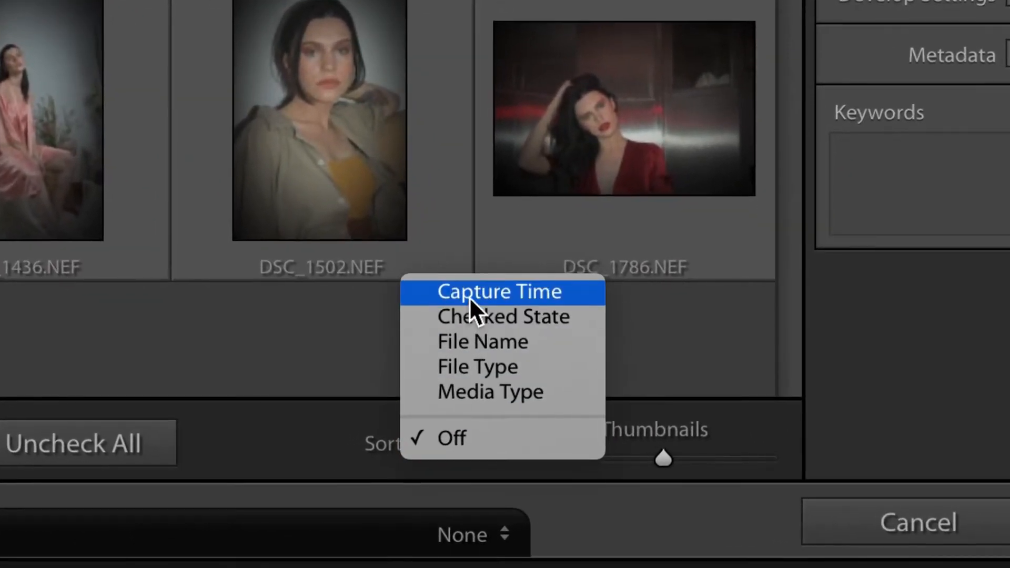
{"action": "left_click", "coordinate": [453, 301]}
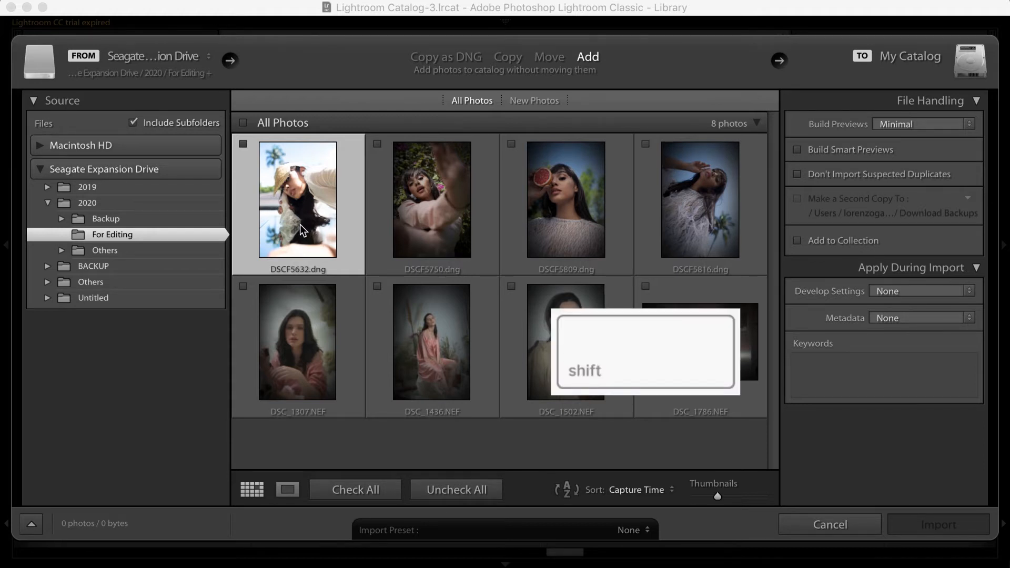
Check the four DSCF photos, DSC_1307 and DSC_1502 for import as one selection, and add DSC_1436 and DSC_1786 individually
{"action": "left_click", "coordinate": [735, 229], "text": "shift"}
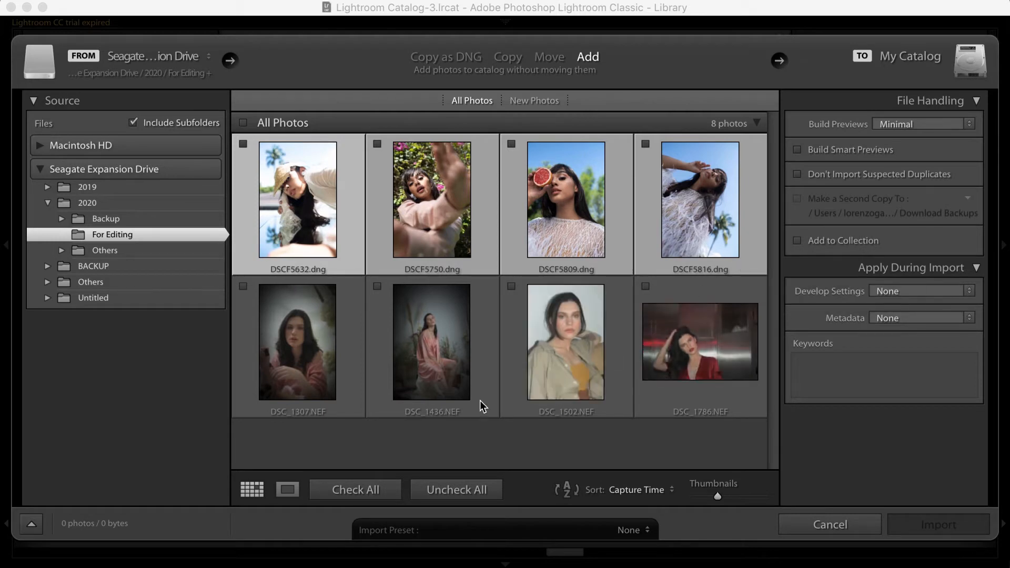
{"action": "left_click", "coordinate": [337, 302], "text": "super"}
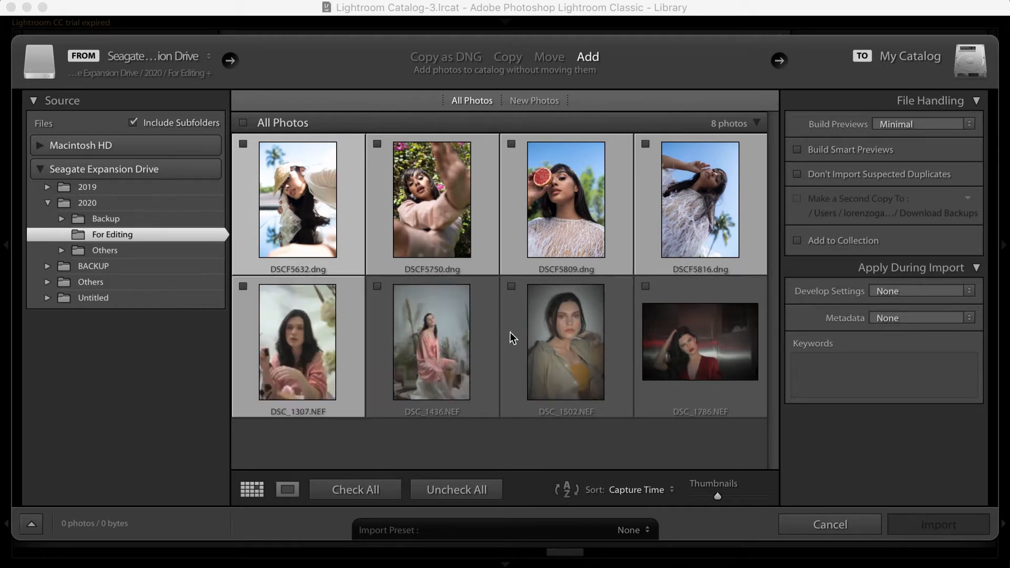
{"action": "left_click", "coordinate": [525, 338], "text": "super"}
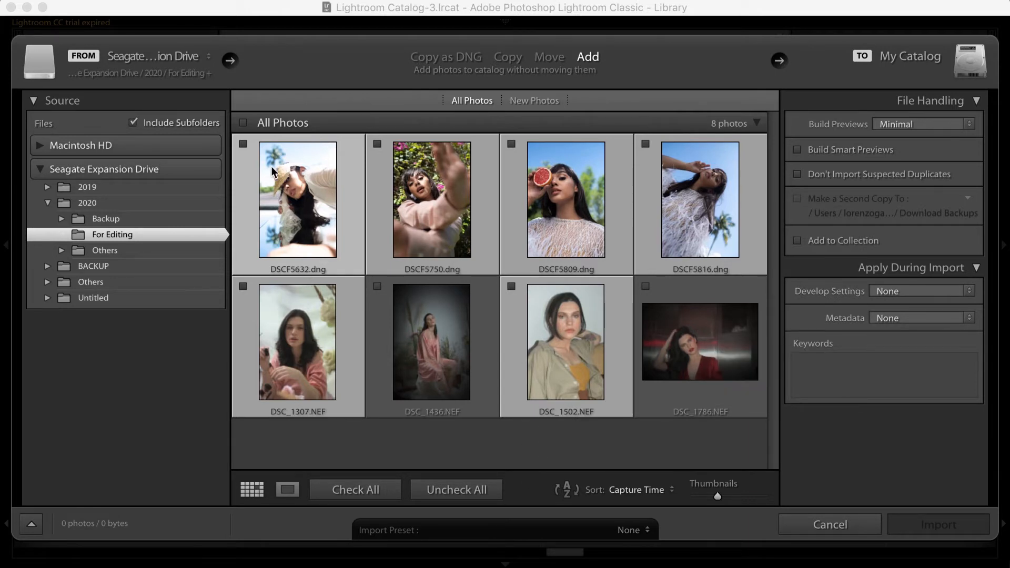
{"action": "left_click", "coordinate": [244, 145]}
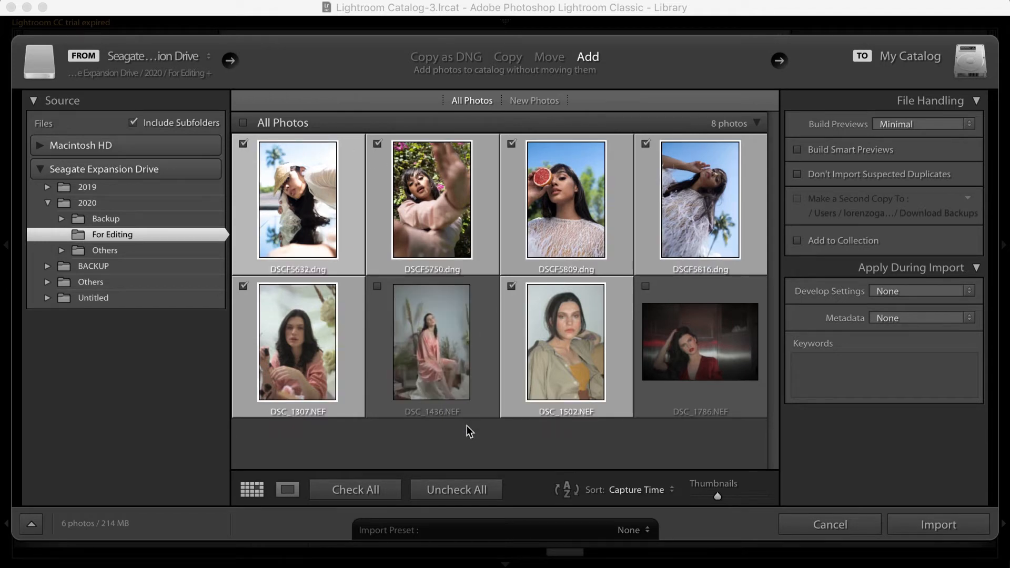
{"action": "left_click", "coordinate": [377, 287]}
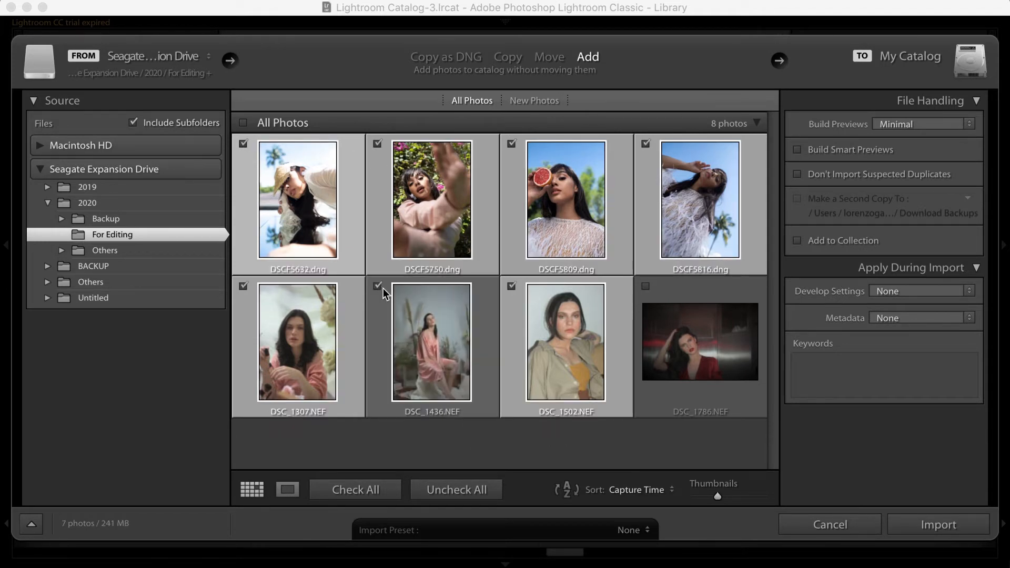
{"action": "left_click", "coordinate": [646, 287]}
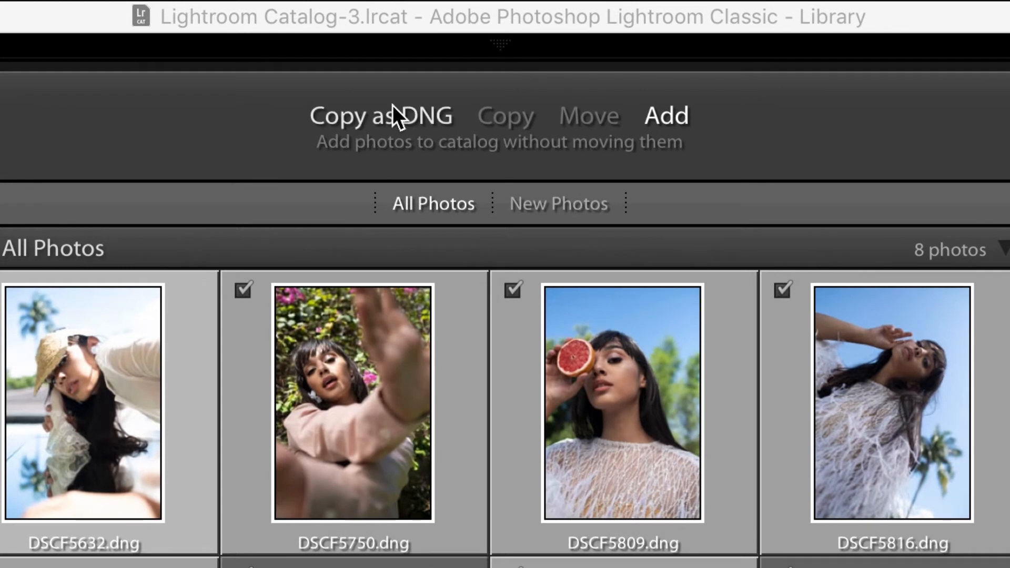
Compare the import methods by switching among Copy as DNG, Copy, Move and Add
{"action": "left_click", "coordinate": [392, 106]}
{"action": "left_click", "coordinate": [502, 124]}
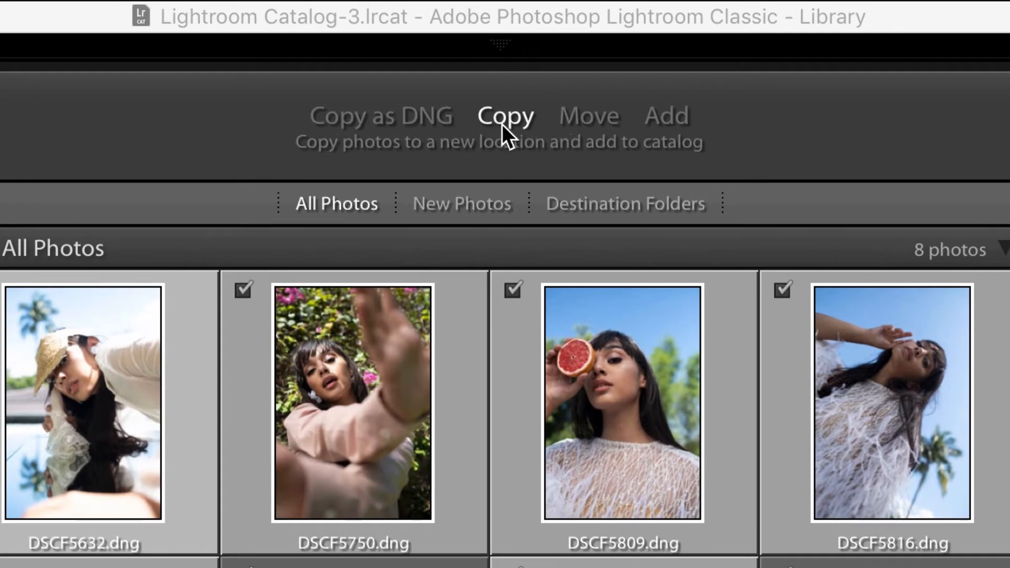
{"action": "left_click", "coordinate": [610, 122]}
{"action": "left_click", "coordinate": [665, 121]}
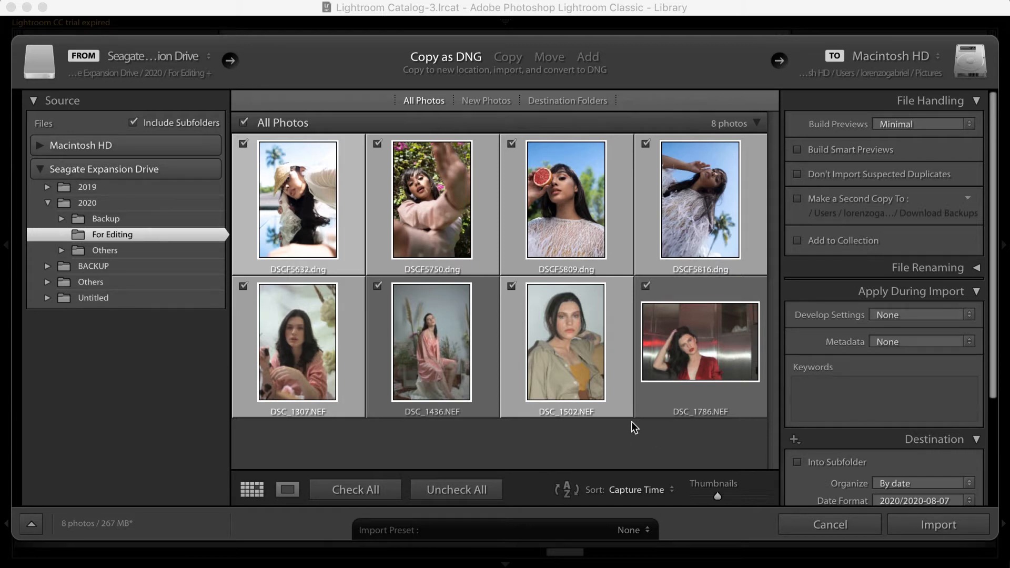
{"action": "left_click", "coordinate": [503, 58]}
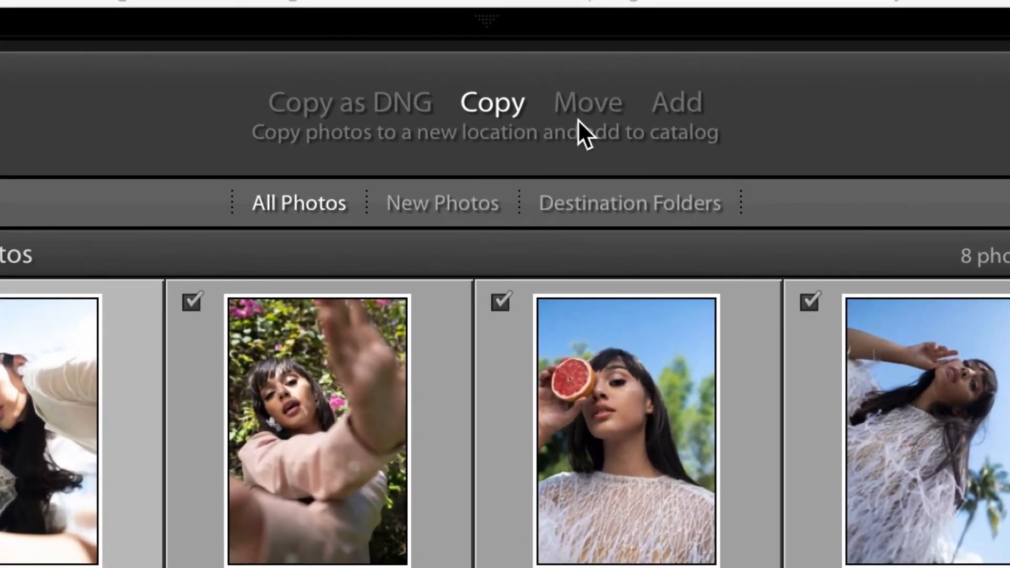
{"action": "left_click", "coordinate": [589, 114]}
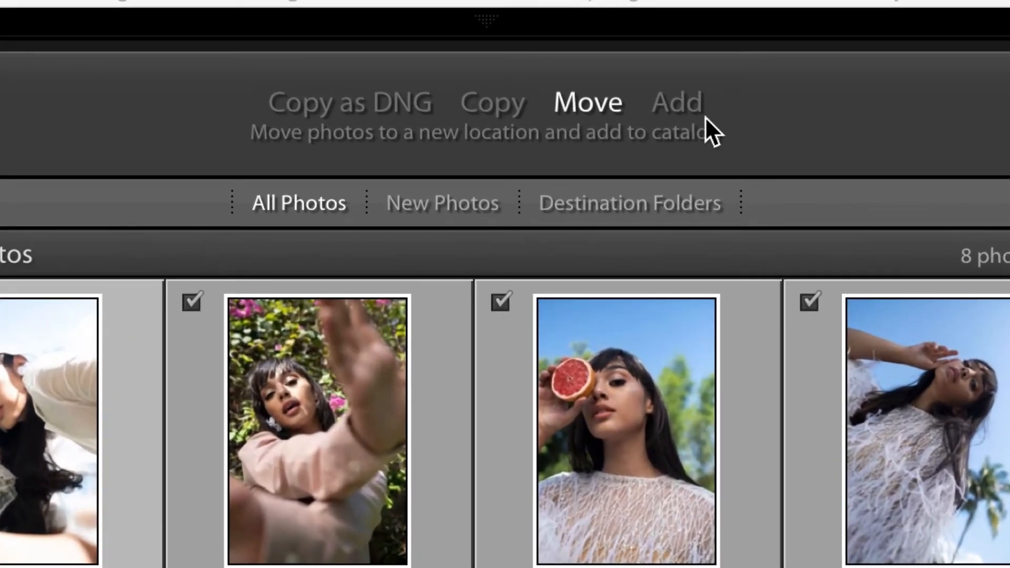
{"action": "left_click", "coordinate": [695, 106]}
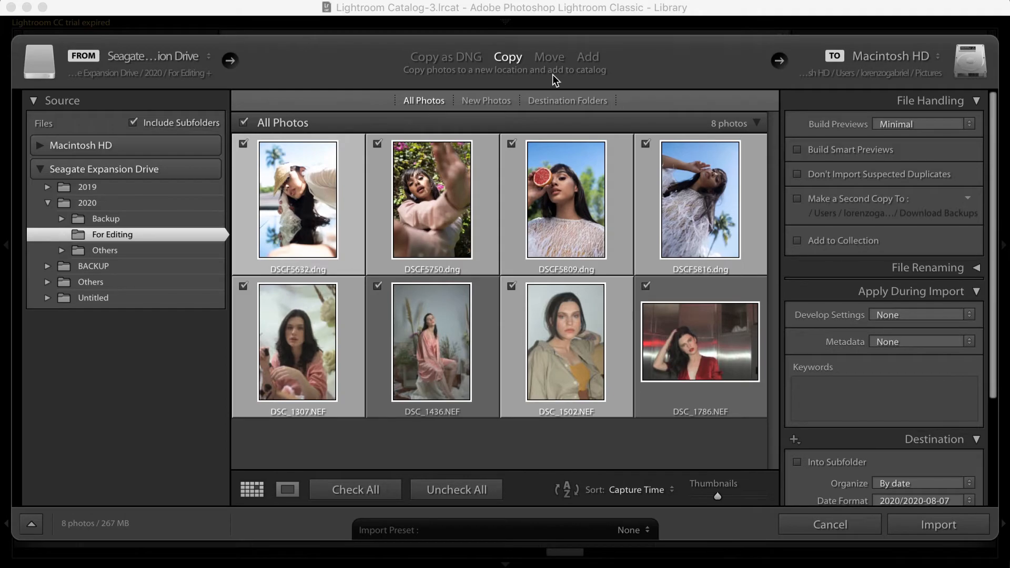
{"action": "left_click", "coordinate": [550, 59]}
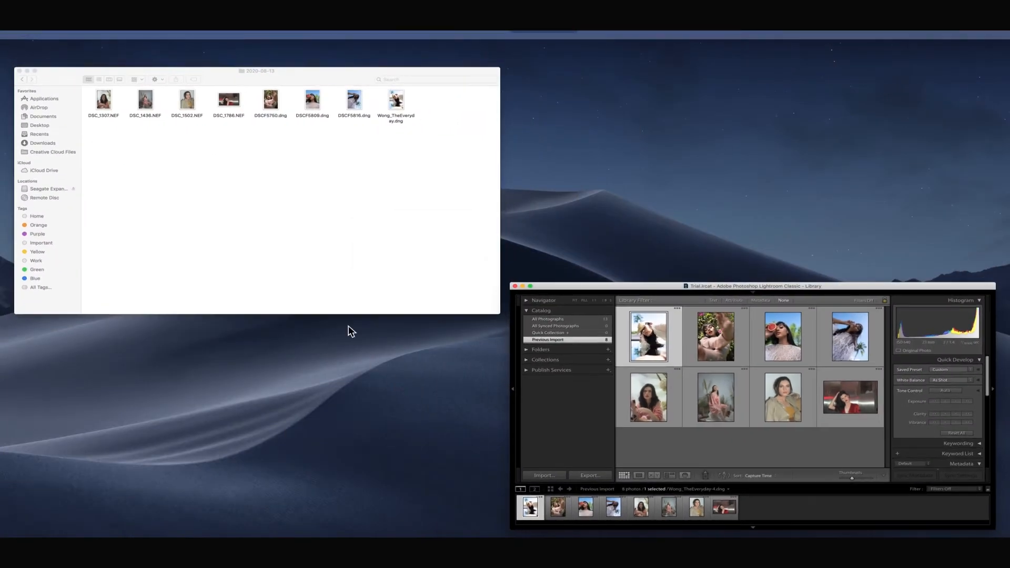
Examine the photo files in the 2020-08-13 folder in Finder and switch back to the Lightroom window
{"action": "left_click_drag", "start_coordinate": [117, 85], "coordinate": [468, 144]}
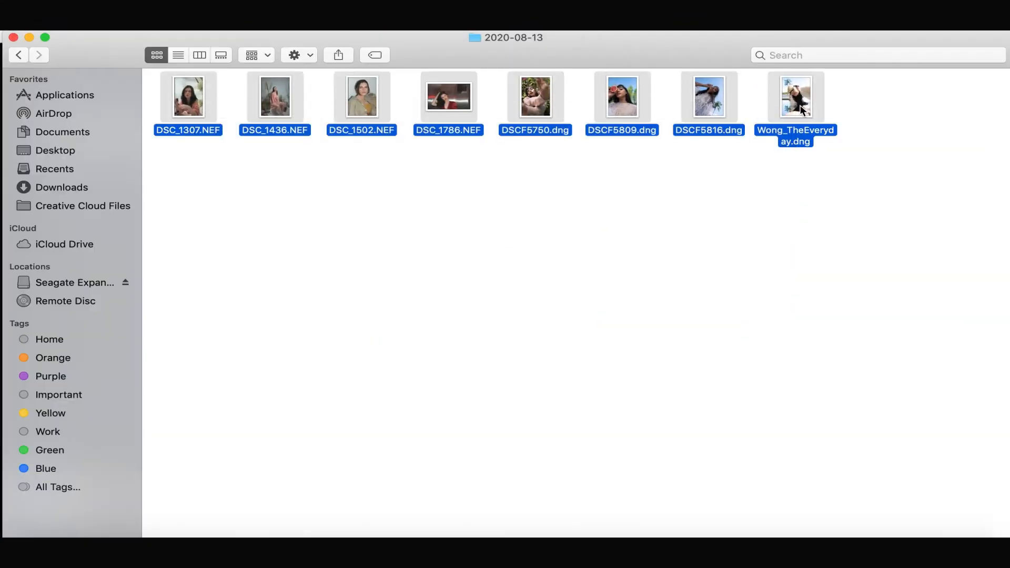
{"action": "left_click", "coordinate": [465, 177]}
{"action": "key", "text": "ctrl+Up"}
{"action": "left_click", "coordinate": [749, 330]}
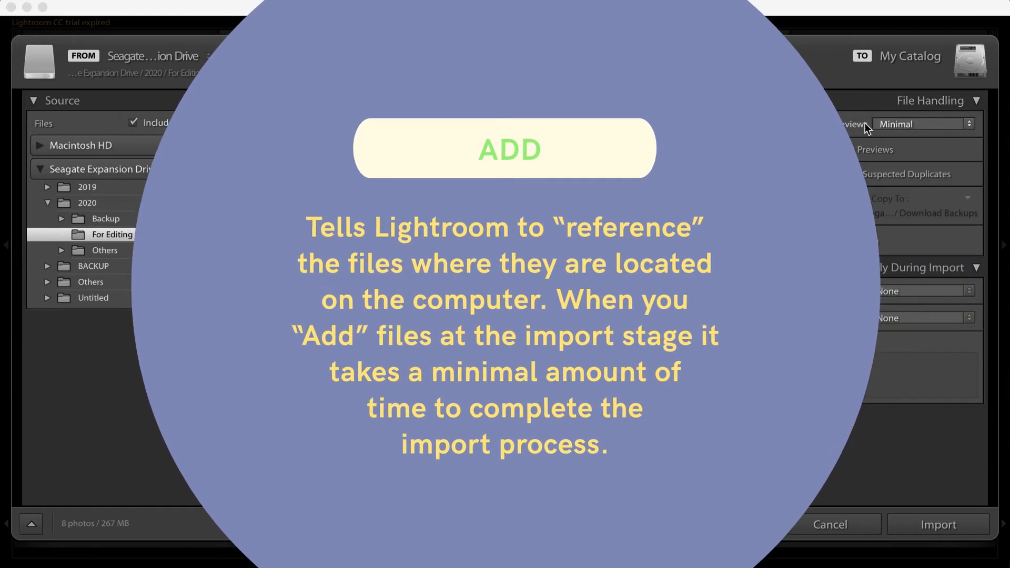
Leave the preview build option at Minimal and import the eight checked photos with the Add method
{"action": "left_click", "coordinate": [921, 125]}
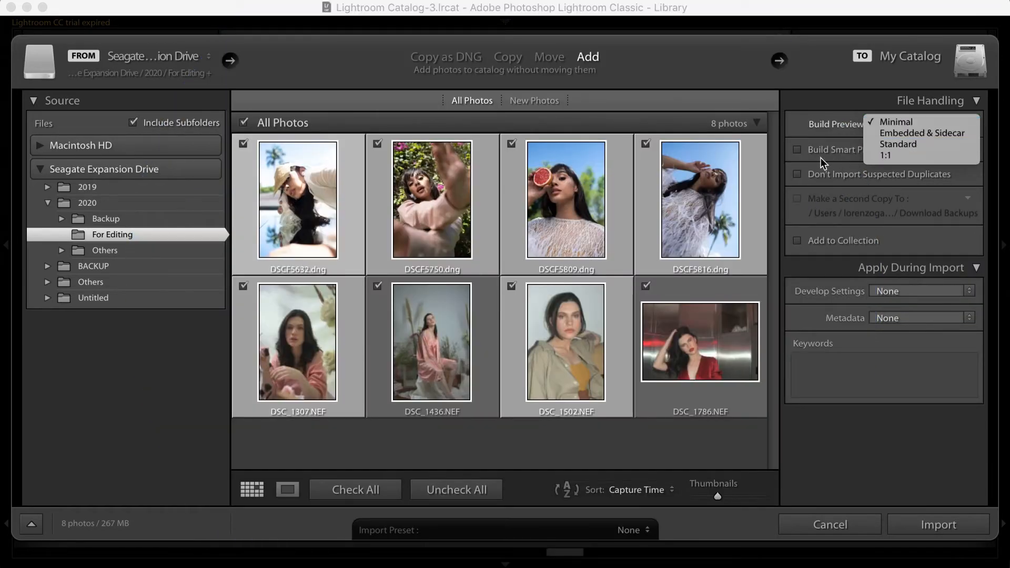
{"action": "left_click", "coordinate": [813, 165]}
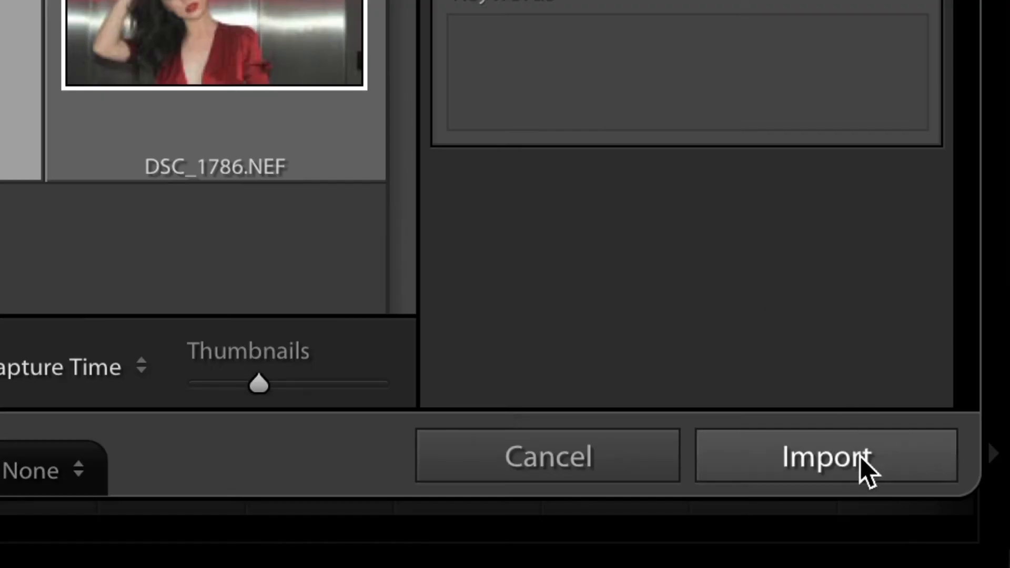
{"action": "left_click", "coordinate": [952, 525]}
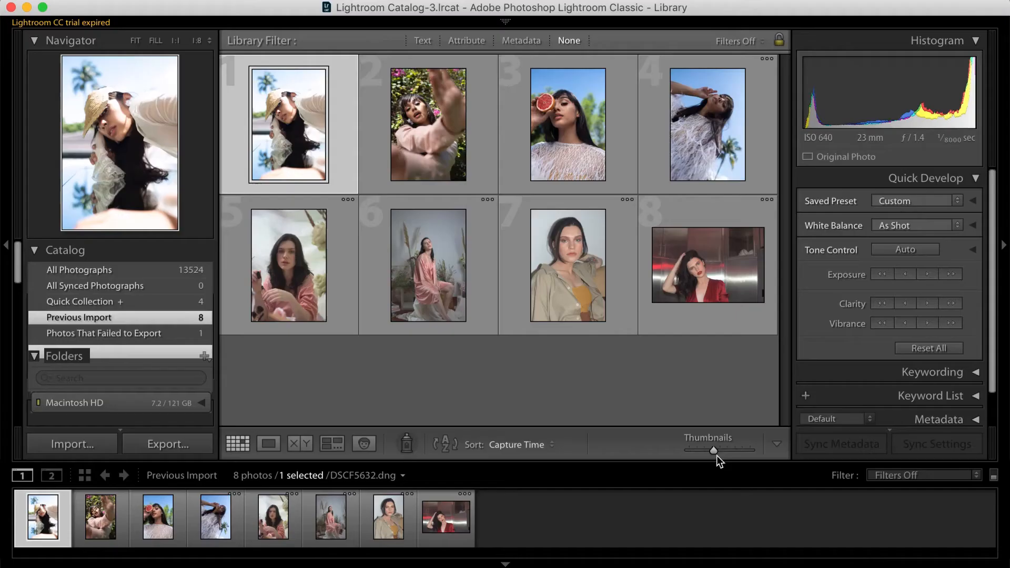
Try the thumbnail size control and look at DSCF5632 in Loupe view and Compare view
{"action": "mouse_move", "coordinate": [715, 453]}
{"action": "left_mouse_down"}
{"action": "mouse_move", "coordinate": [723, 456]}
{"action": "mouse_move", "coordinate": [715, 457]}
{"action": "left_mouse_up"}
{"action": "mouse_move", "coordinate": [715, 451]}
{"action": "left_mouse_down"}
{"action": "mouse_move", "coordinate": [734, 451]}
{"action": "mouse_move", "coordinate": [708, 457]}
{"action": "mouse_move", "coordinate": [720, 456]}
{"action": "left_mouse_up"}
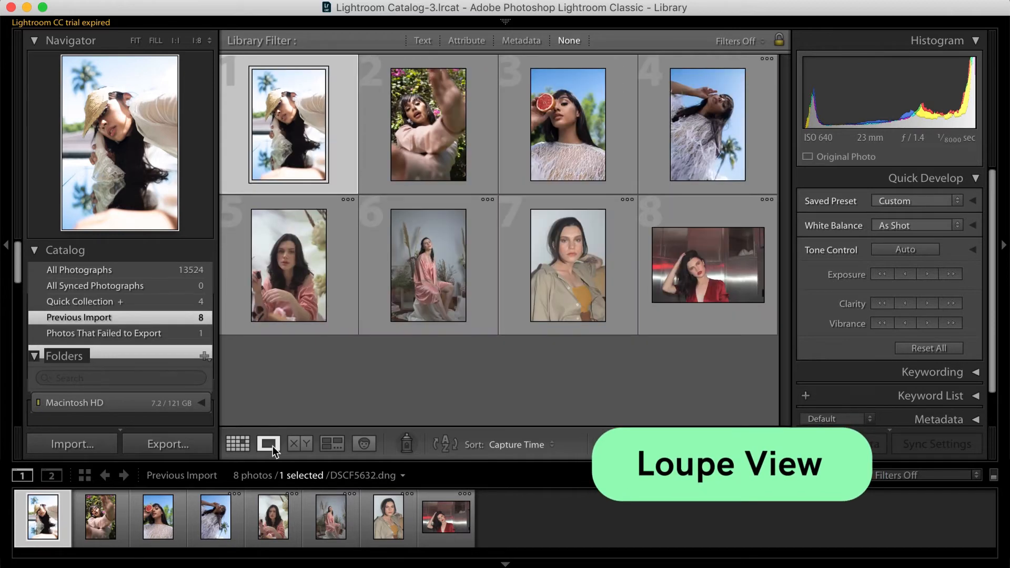
{"action": "left_click", "coordinate": [272, 446]}
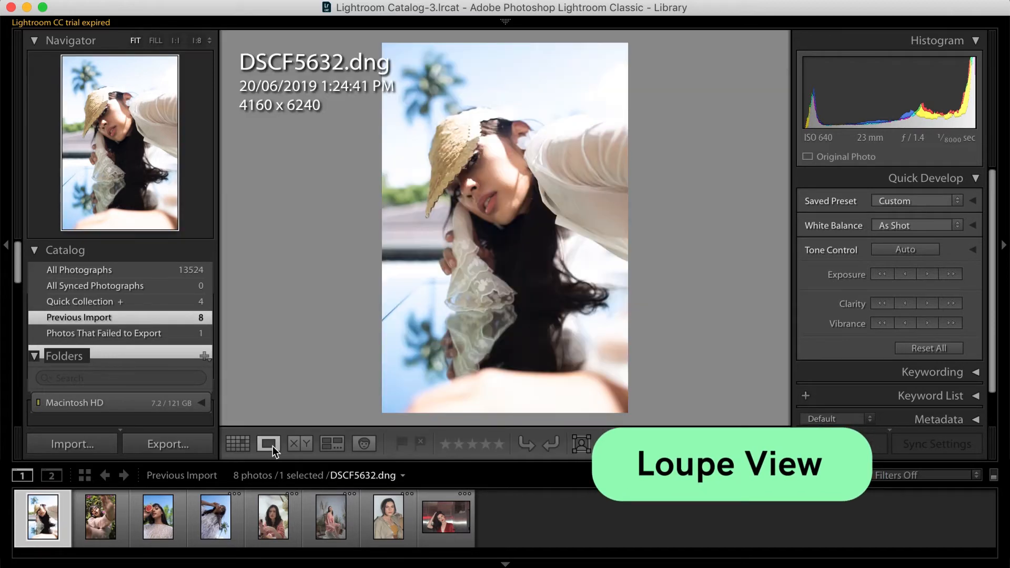
{"action": "left_click", "coordinate": [304, 450]}
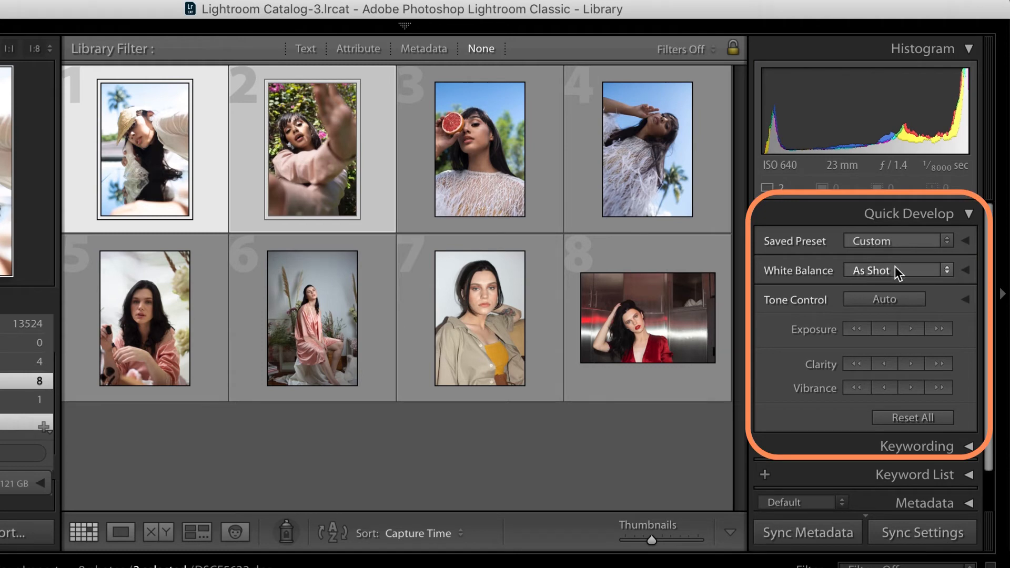
Expand the Metadata section for the first two selected photos and read through its fields
{"action": "scroll", "coordinate": [972, 469], "scroll_direction": "down", "scroll_amount": 2}
{"action": "left_click", "coordinate": [972, 470]}
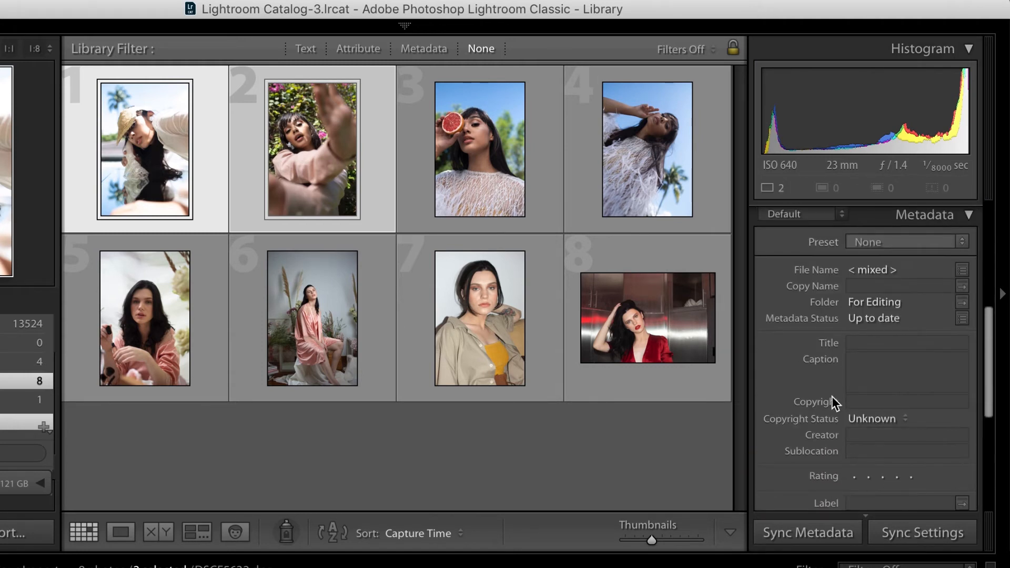
{"action": "scroll", "coordinate": [832, 397], "scroll_direction": "down", "scroll_amount": 5}
{"action": "scroll", "coordinate": [832, 396], "scroll_direction": "down", "scroll_amount": 2}
{"action": "scroll", "coordinate": [832, 396], "scroll_direction": "up", "scroll_amount": 15}
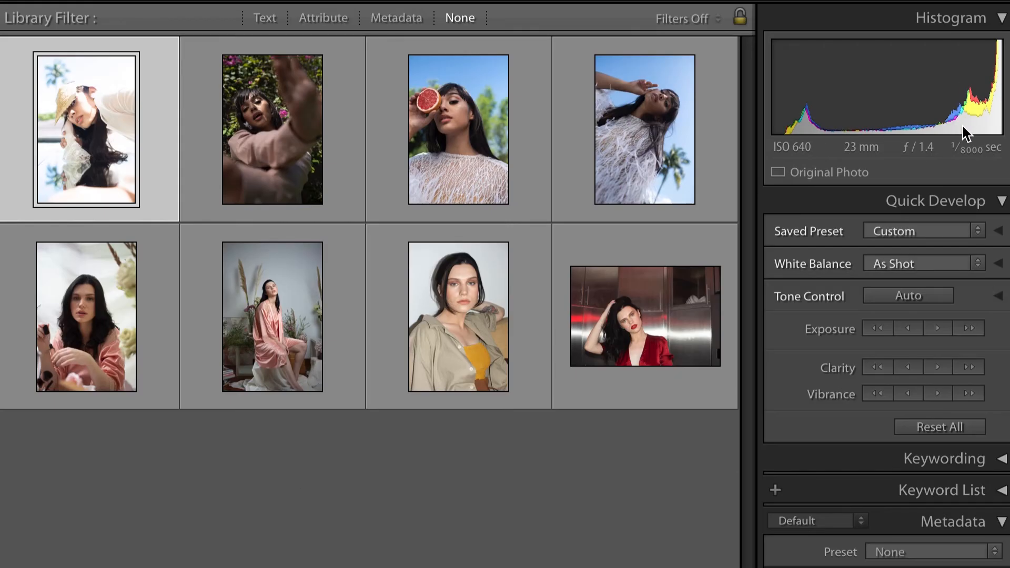
Examine the histogram and Quick Develop settings of the first two photos, DSCF5632 and DSCF5750
{"action": "key", "text": "Right"}
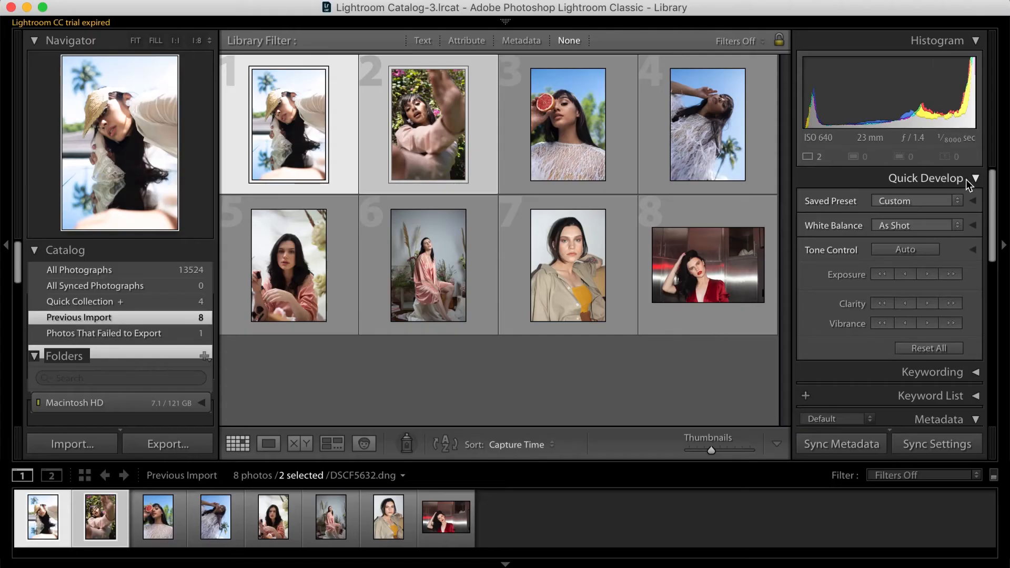
{"action": "scroll", "coordinate": [965, 356], "scroll_direction": "down", "scroll_amount": 5}
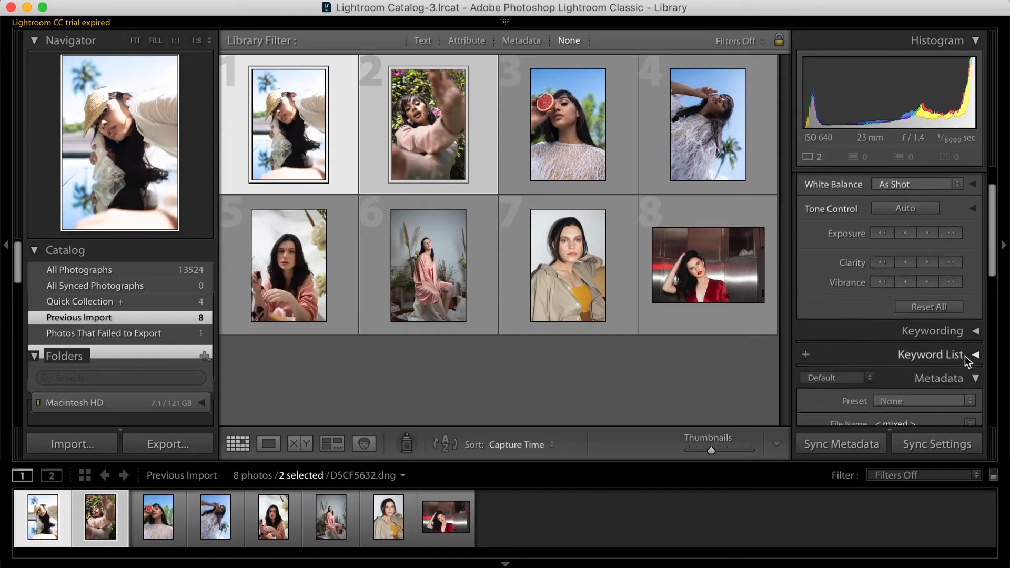
{"action": "scroll", "coordinate": [965, 356], "scroll_direction": "up", "scroll_amount": 4}
{"action": "scroll", "coordinate": [966, 356], "scroll_direction": "up", "scroll_amount": 2}
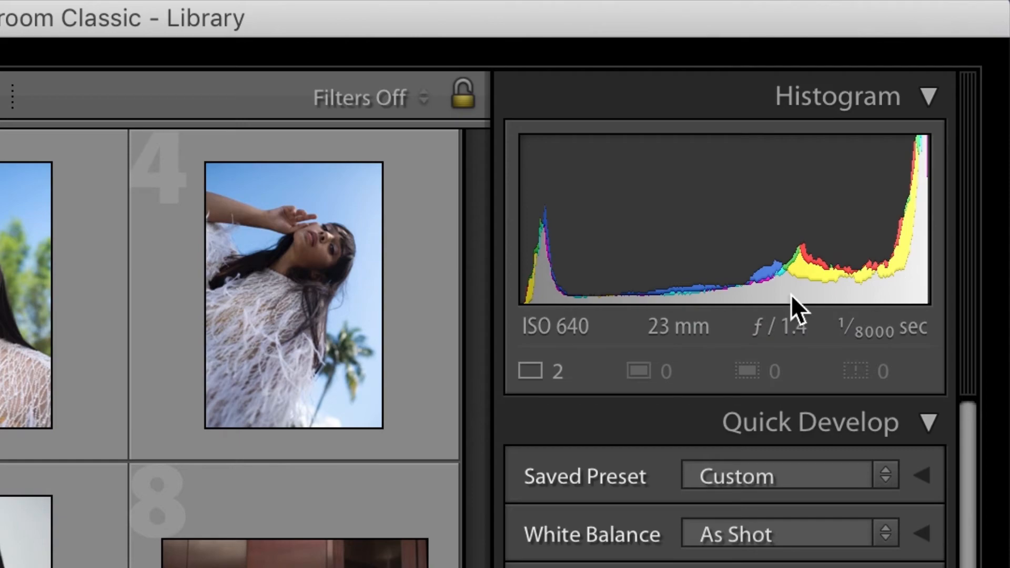
{"action": "left_click", "coordinate": [473, 153]}
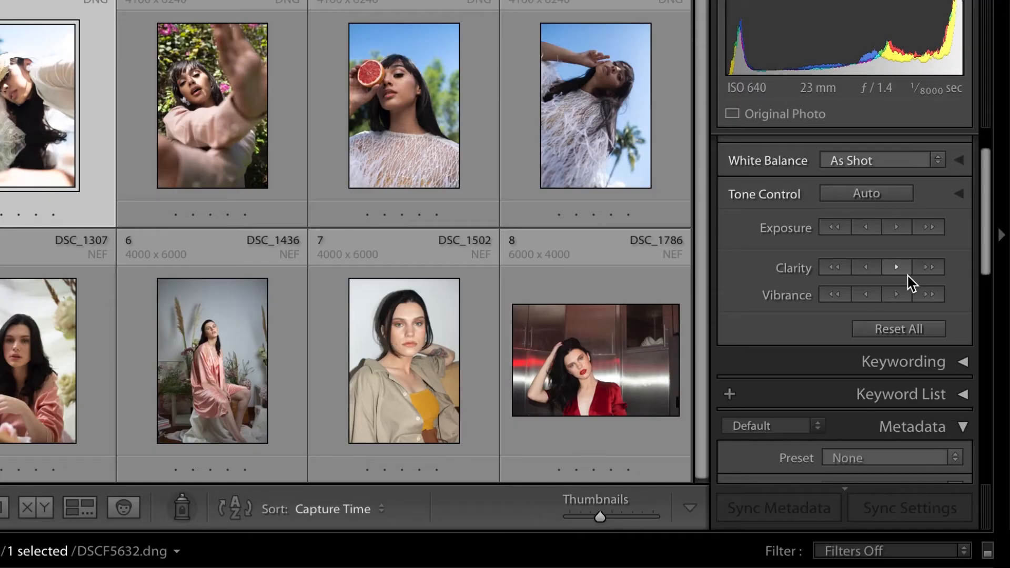
Look over the metadata of DSCF5632 and cycle the grid style to compact cells without index numbers or file details
{"action": "scroll", "coordinate": [912, 284], "scroll_direction": "down", "scroll_amount": 3}
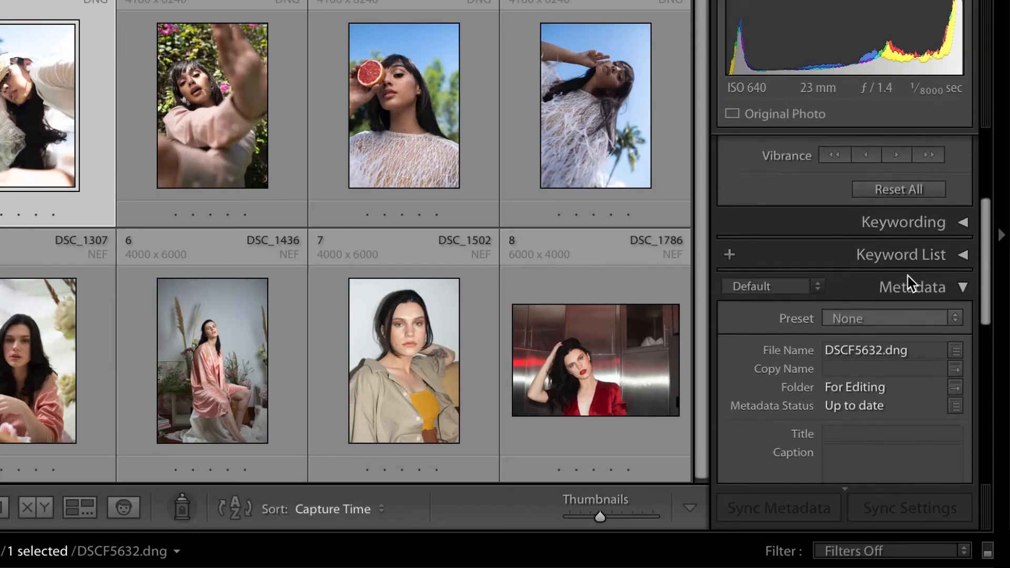
{"action": "scroll", "coordinate": [910, 283], "scroll_direction": "down", "scroll_amount": 5}
{"action": "key", "text": "j"}
{"action": "scroll", "coordinate": [954, 254], "scroll_direction": "up", "scroll_amount": 6}
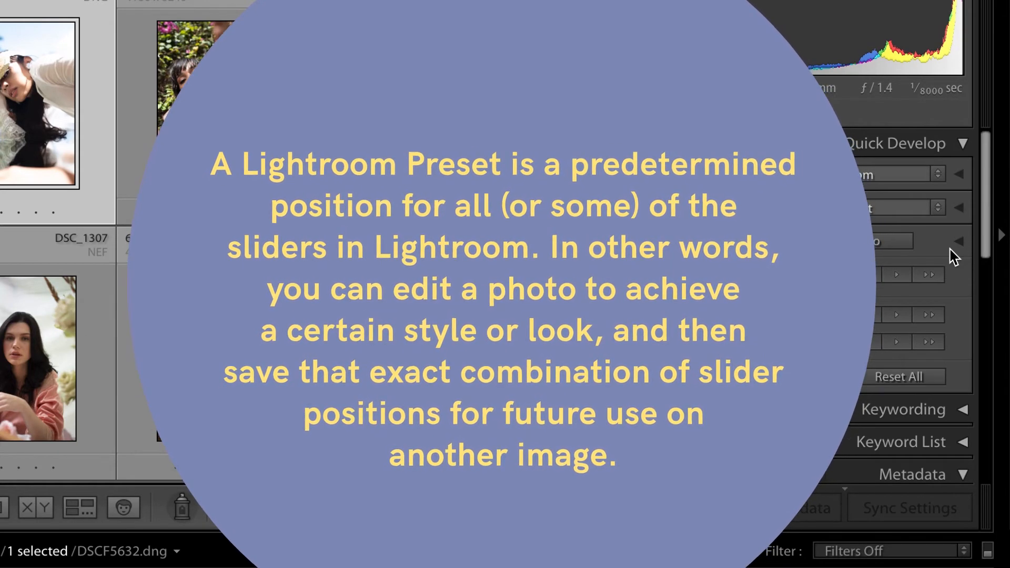
{"action": "key", "text": "j"}
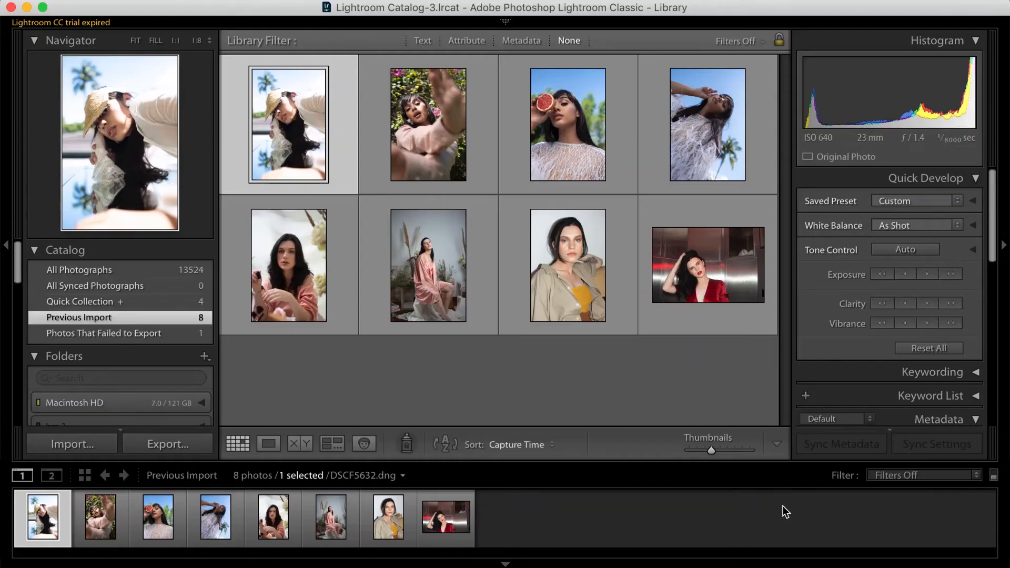
Browse the Saved Preset groups as far as Penelope Pop and leave the list without applying a preset
{"action": "left_click", "coordinate": [919, 200]}
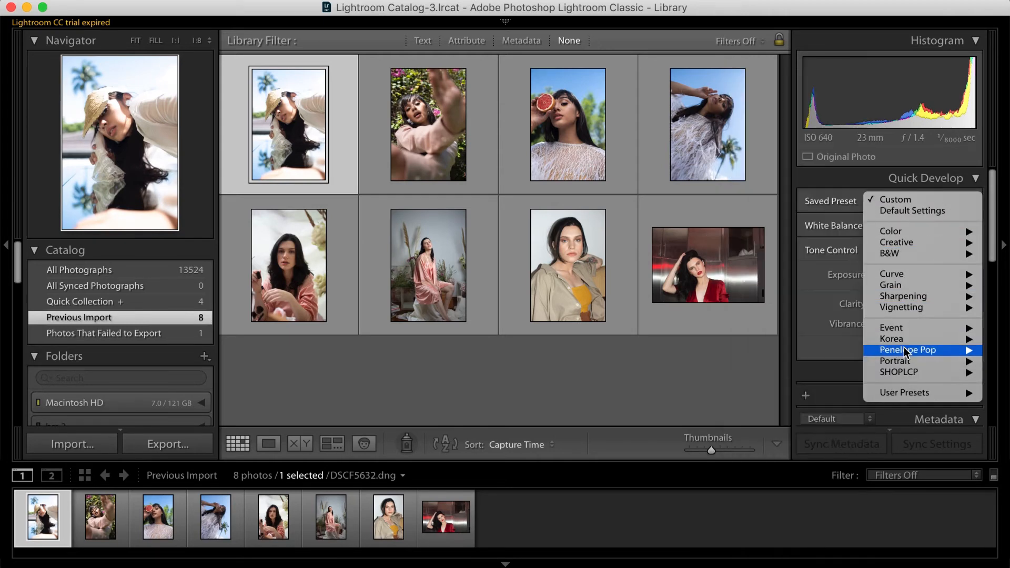
{"action": "mouse_move", "coordinate": [906, 351]}
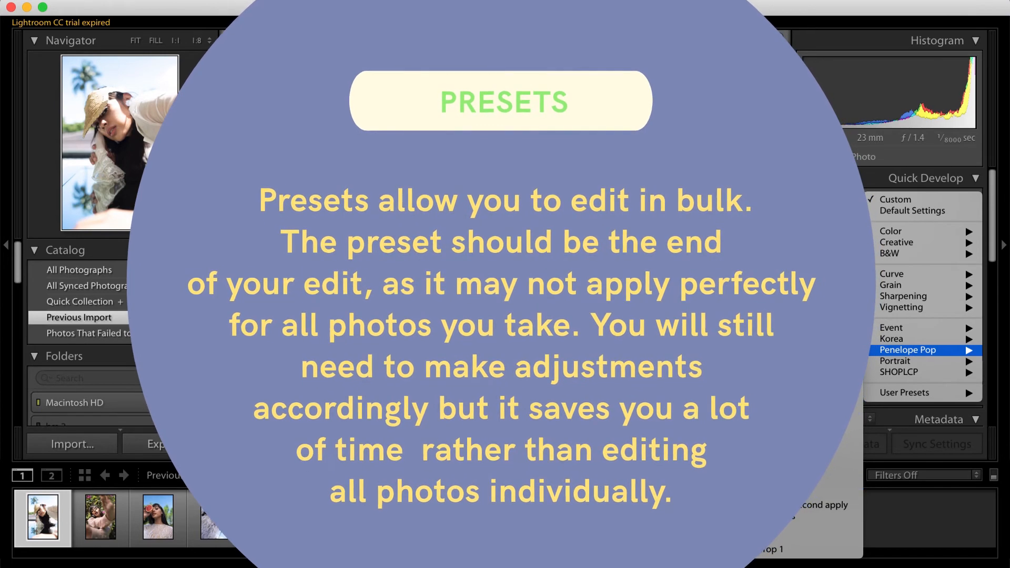
{"action": "key", "text": "Escape"}
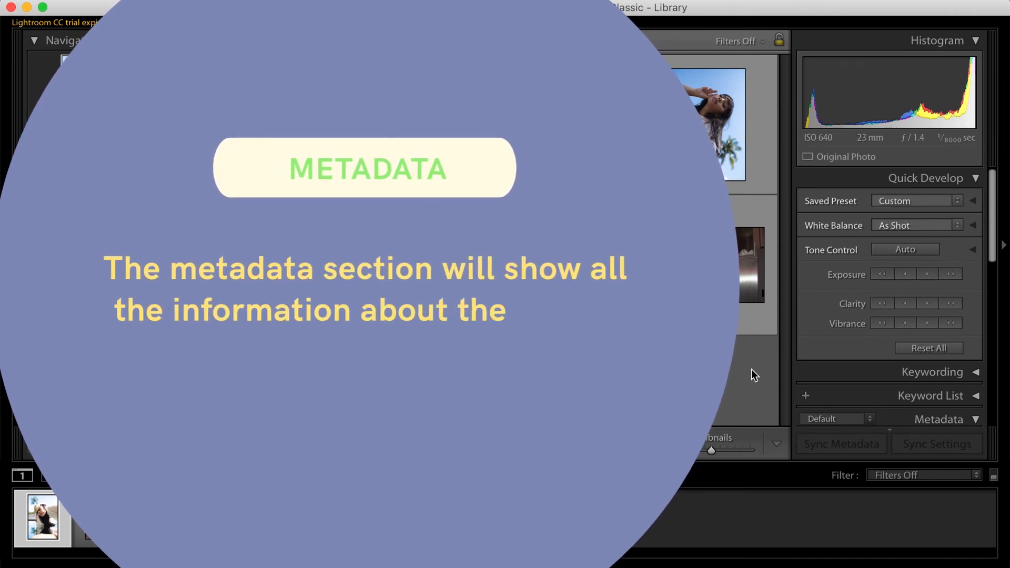
Review the metadata of DSCF5632, try a one-star rating on it and clear the rating
{"action": "scroll", "coordinate": [951, 319], "scroll_direction": "down", "scroll_amount": 5}
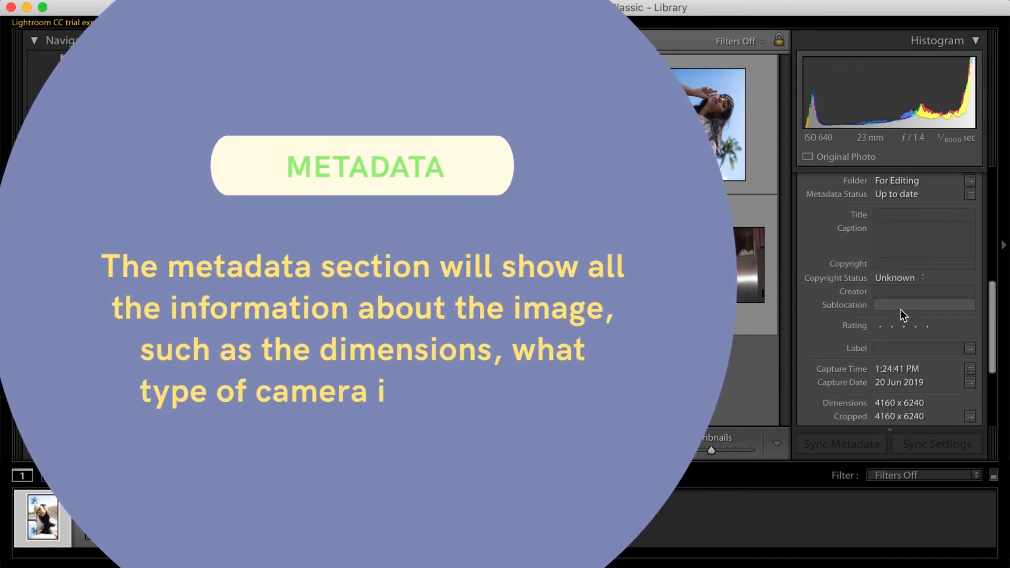
{"action": "scroll", "coordinate": [901, 310], "scroll_direction": "up", "scroll_amount": 1}
{"action": "scroll", "coordinate": [901, 314], "scroll_direction": "up", "scroll_amount": 2}
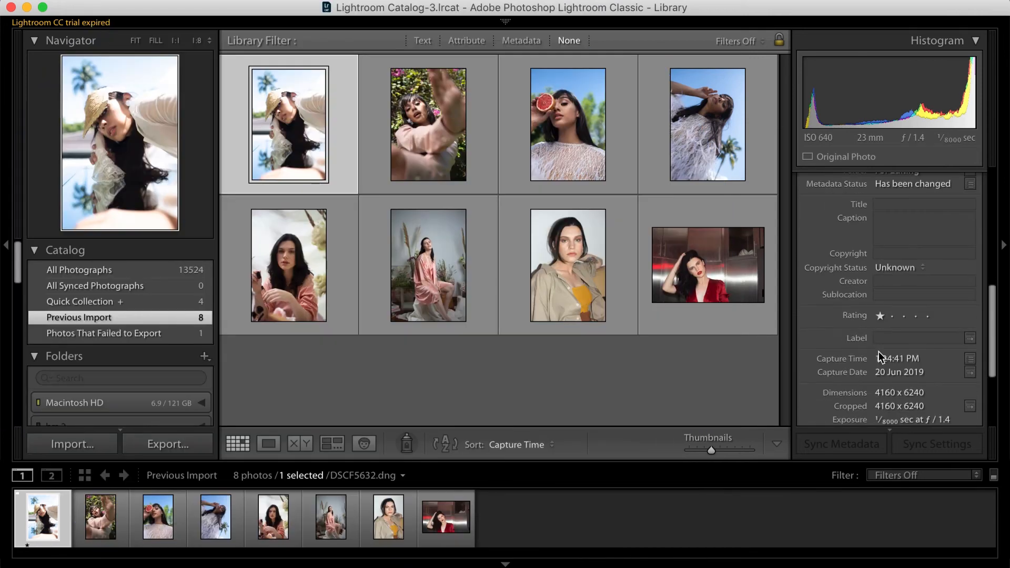
{"action": "left_click", "coordinate": [879, 316]}
Flag the photos DSCF5632, DSCF5750 and DSCF5809 as picks
{"action": "left_click", "coordinate": [444, 162]}
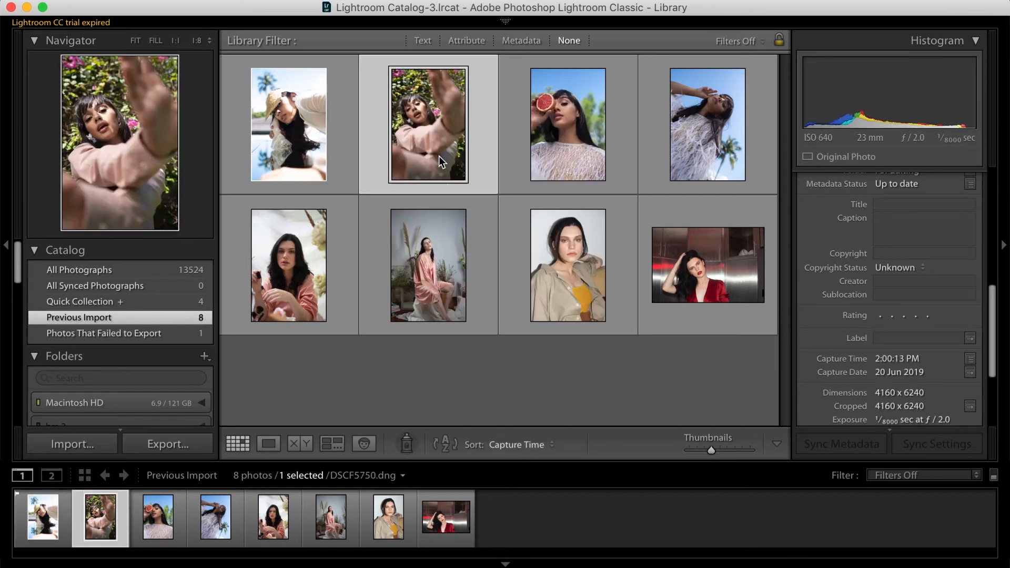
{"action": "left_click", "coordinate": [327, 167]}
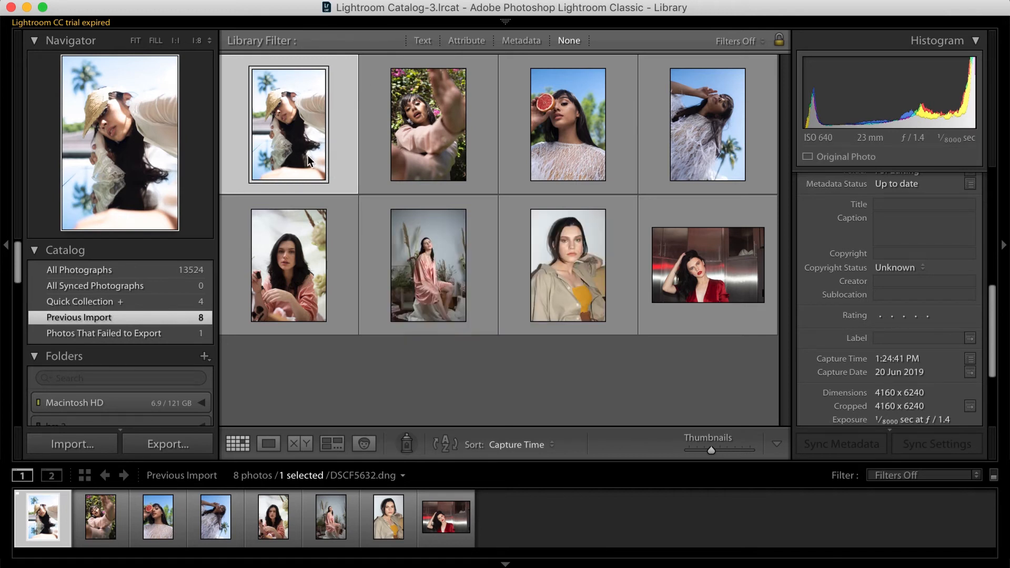
{"action": "key", "text": "p"}
{"action": "key", "text": "p"}
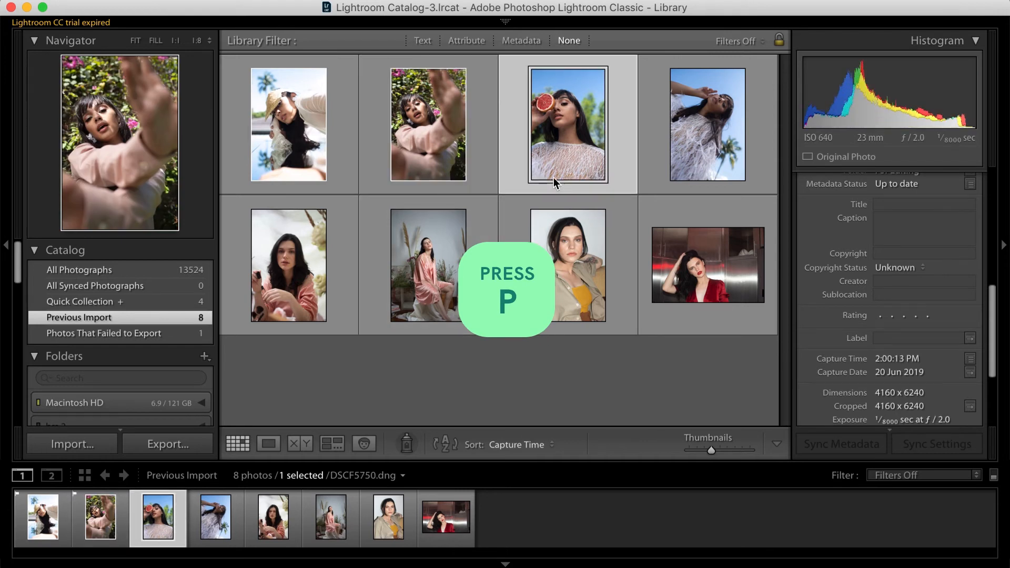
{"action": "key", "text": "p"}
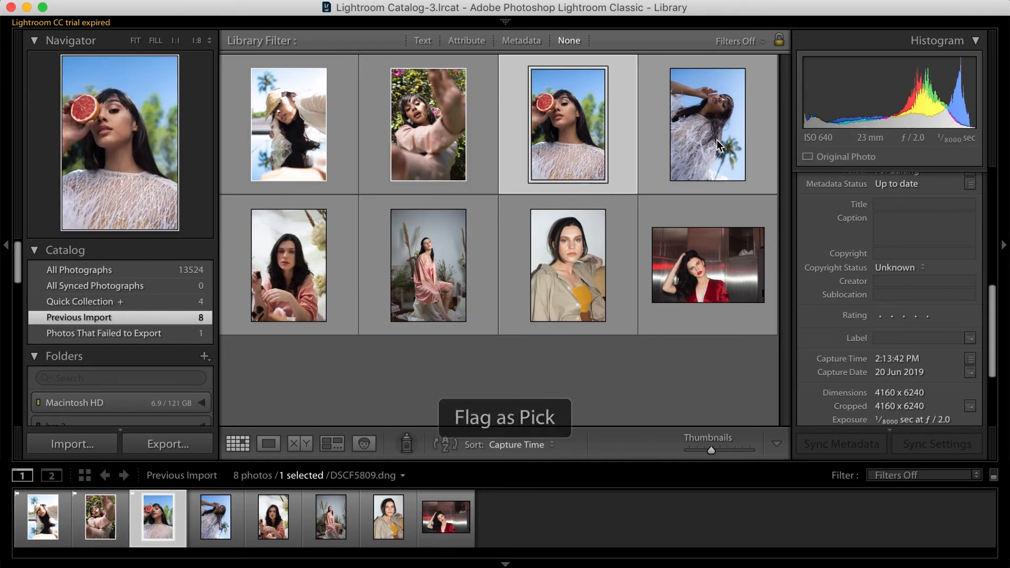
Mark DSC_1436 as rejected, remove the flag from DSC_1307 and clear the selection
{"action": "left_click", "coordinate": [439, 269]}
{"action": "key", "text": "x"}
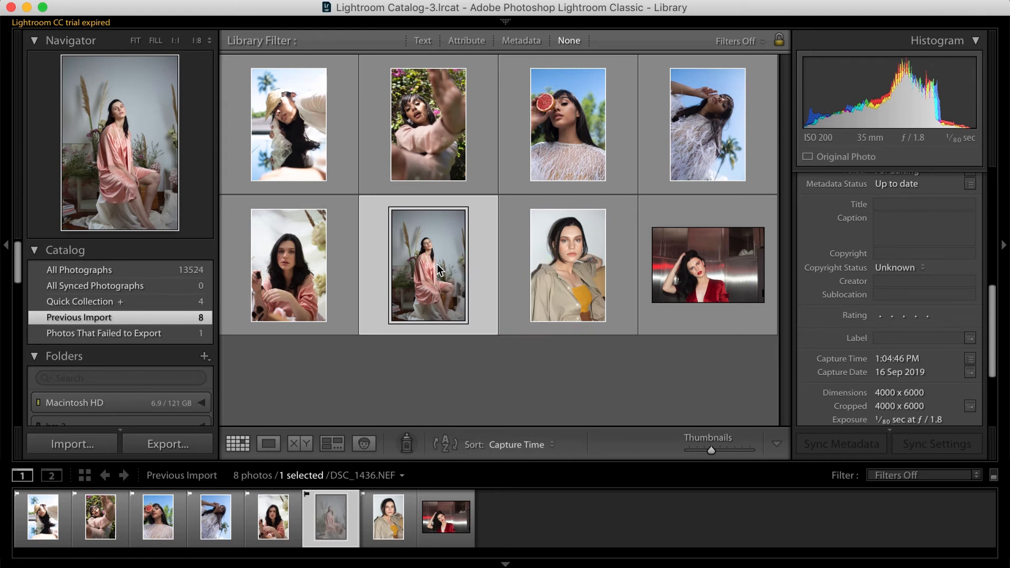
{"action": "left_click", "coordinate": [335, 270]}
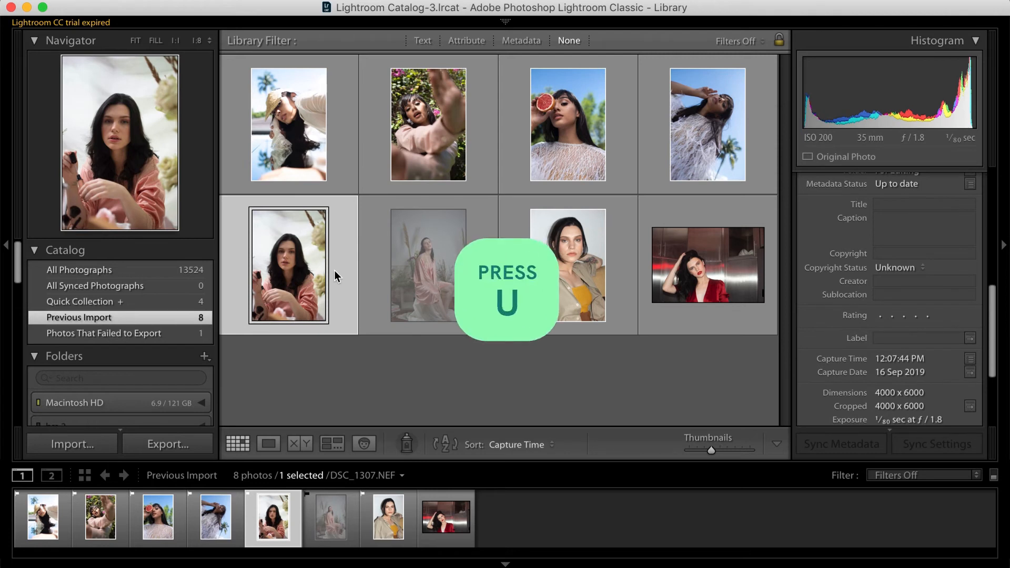
{"action": "key", "text": "u"}
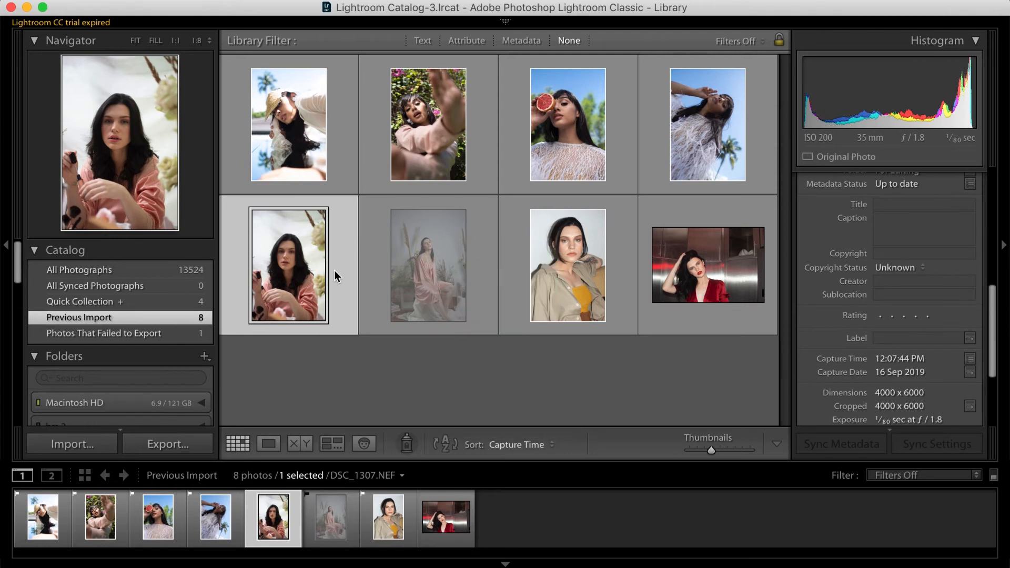
{"action": "left_click", "coordinate": [481, 357]}
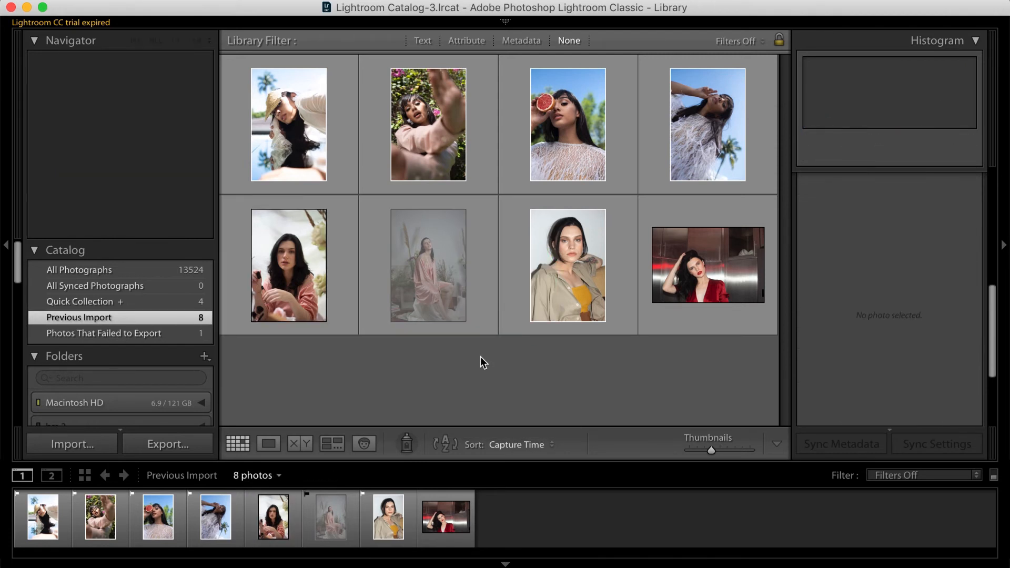
Flag DSC_1436 as a pick and set the filmstrip filter to Flagged
{"action": "left_click", "coordinate": [435, 253]}
{"action": "key", "text": "p"}
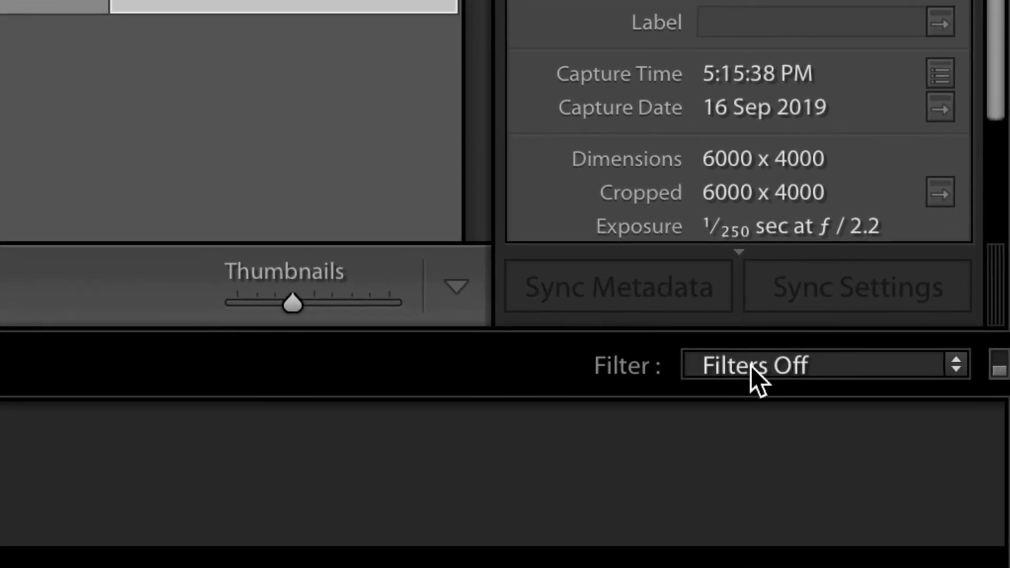
{"action": "left_click", "coordinate": [751, 365]}
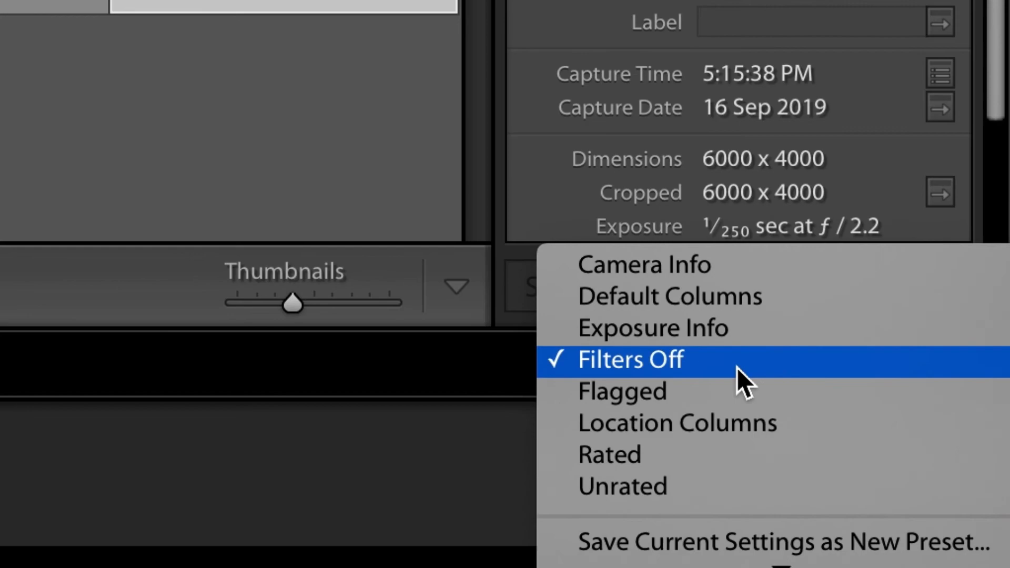
{"action": "left_click", "coordinate": [697, 390]}
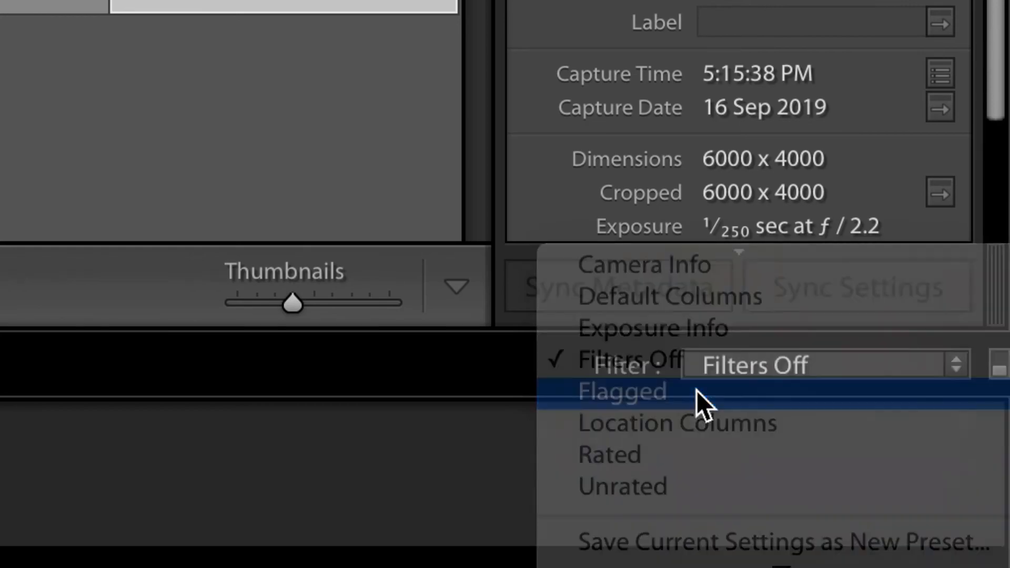